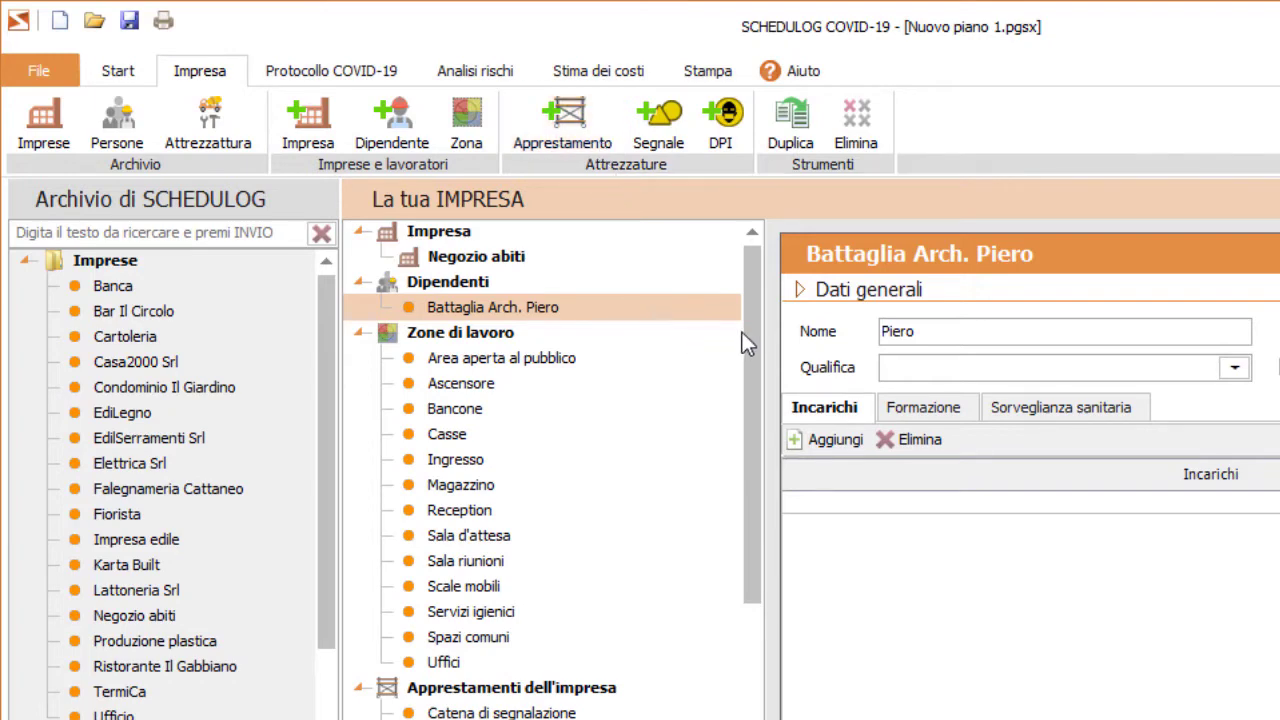
Step: View the company's provisions, opening the details of Catena di segnalazione and Espositore con piantana
drag(743, 332, 746, 344)
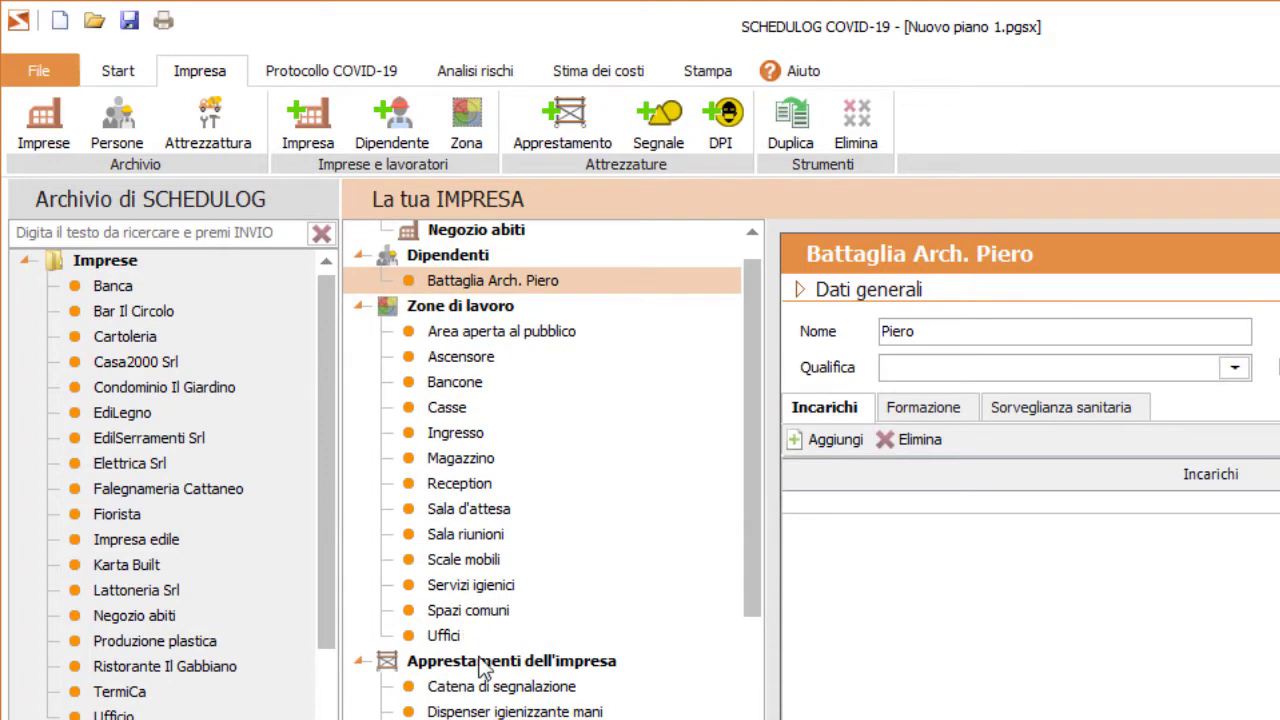
drag(749, 526, 752, 660)
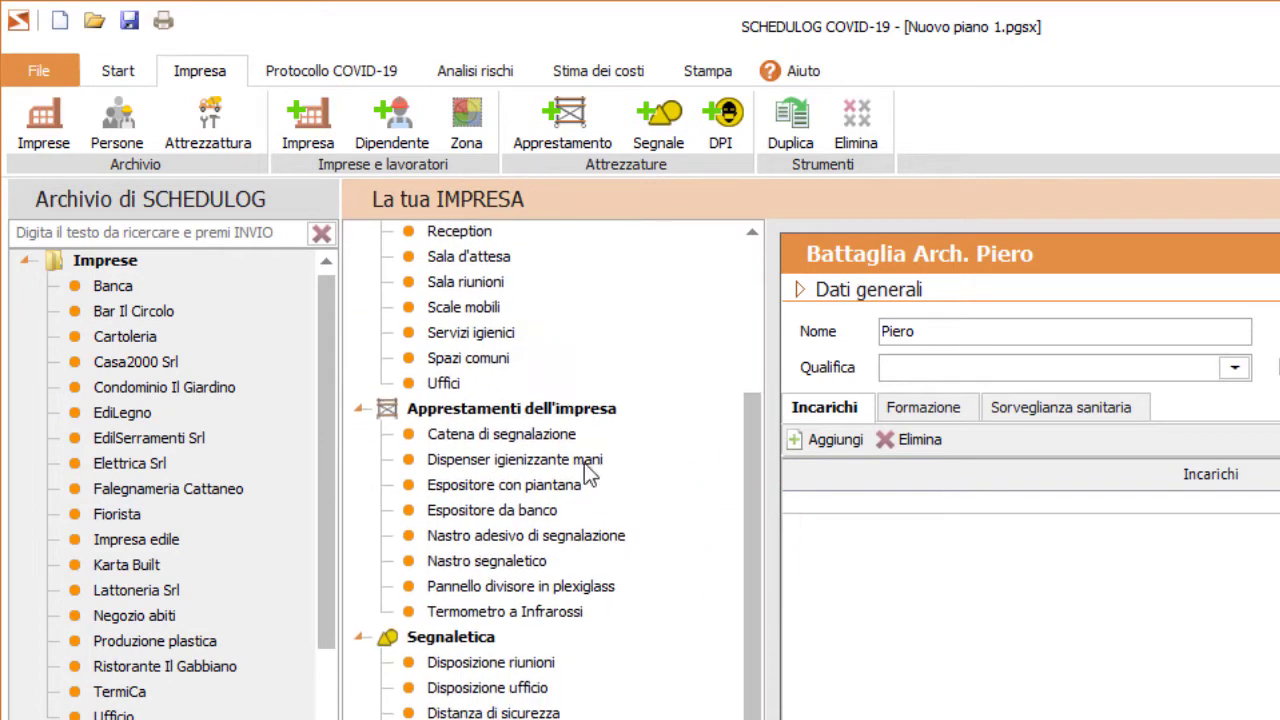
click(448, 432)
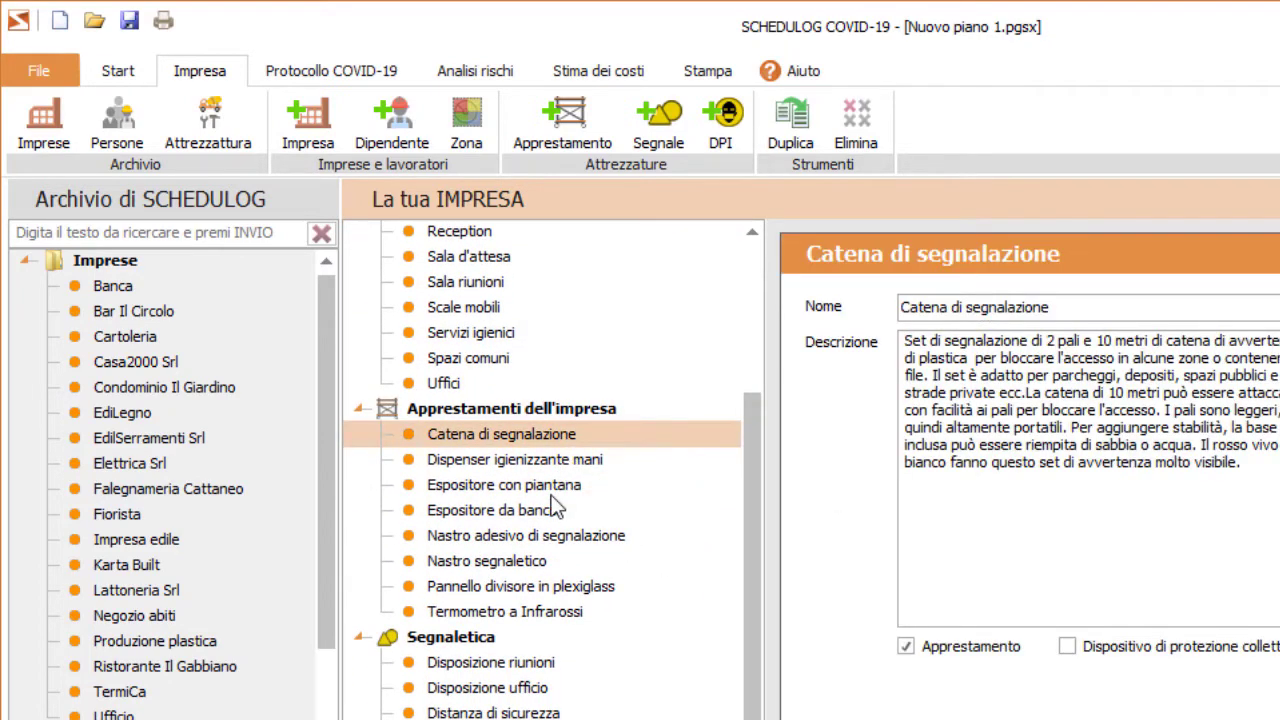
click(552, 486)
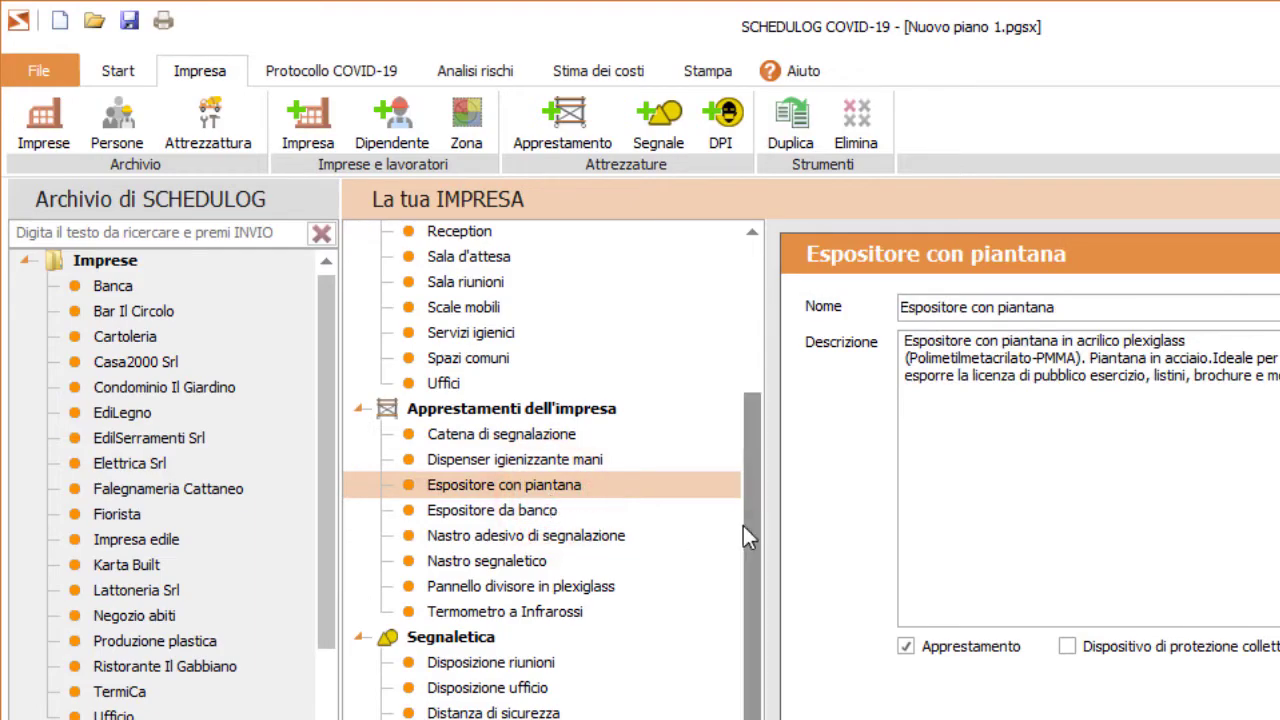
Step: View the company's signage and show the Distanza e mascherina sign
drag(743, 525, 732, 613)
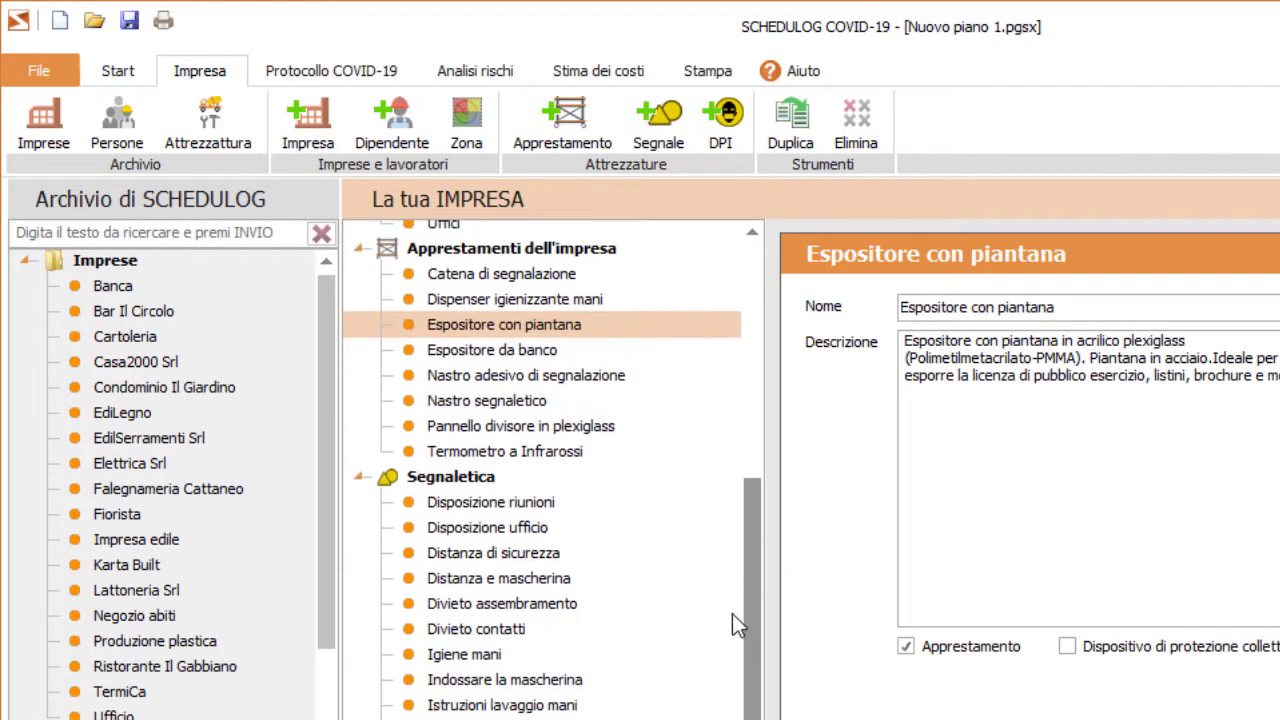
click(522, 524)
click(505, 573)
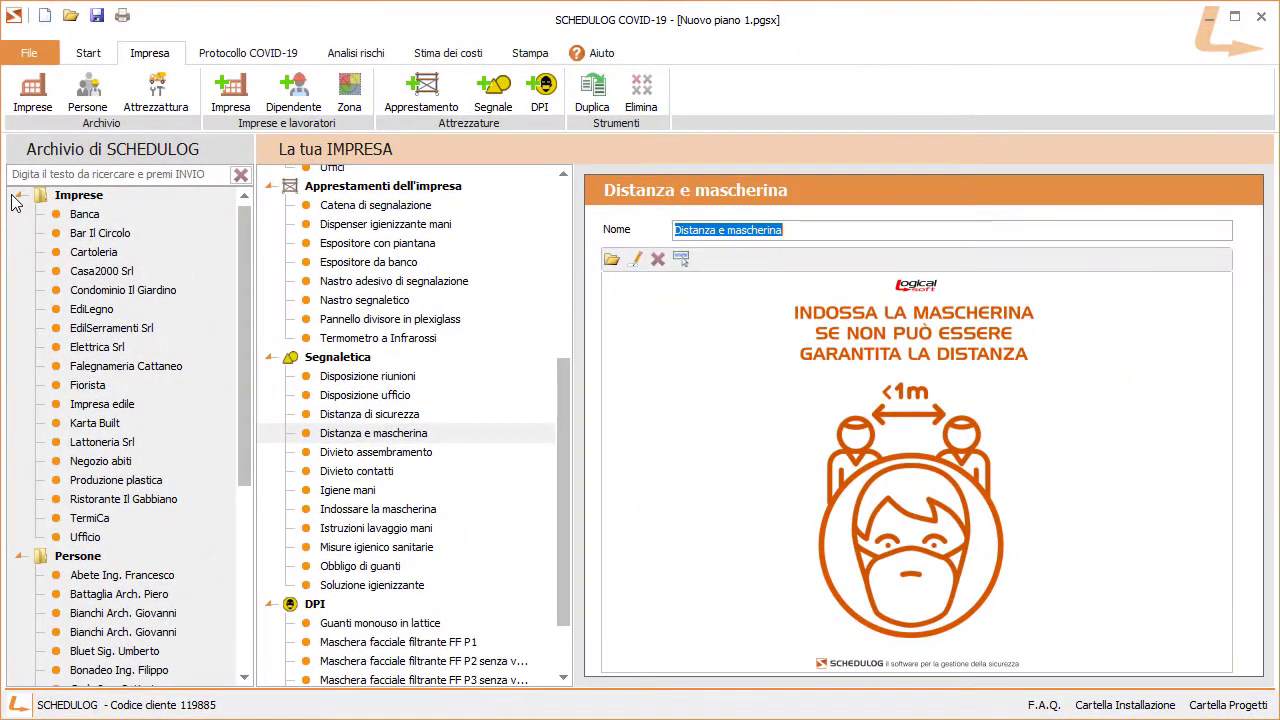
Step: Collapse the Imprese and Persone archive folders and browse the signs in the archive's Segnaletica folder
click(26, 264)
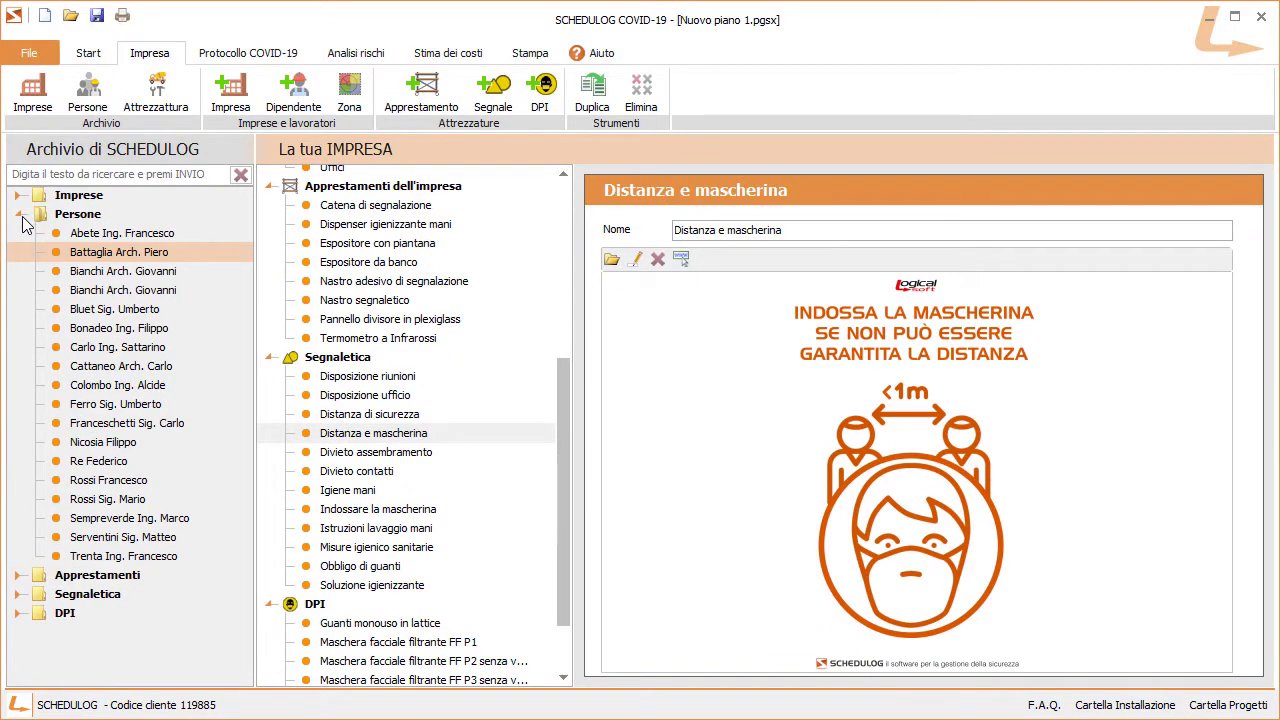
click(20, 215)
click(18, 252)
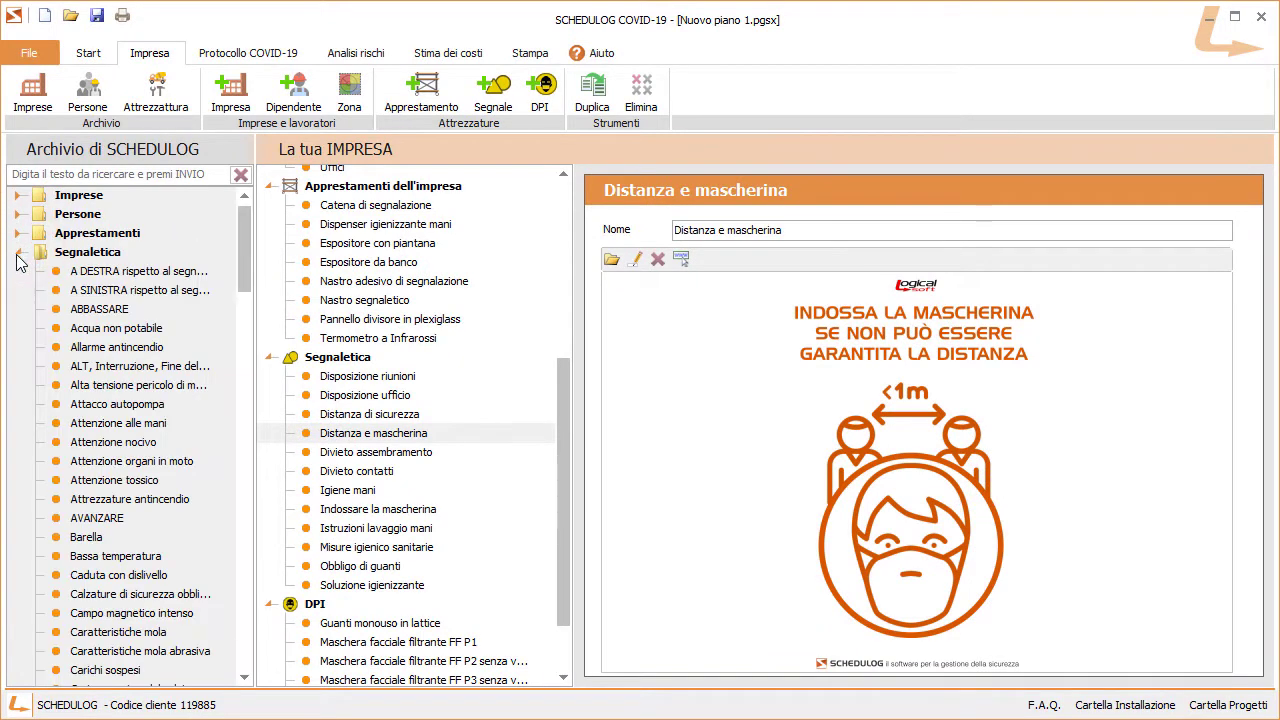
drag(243, 250, 233, 320)
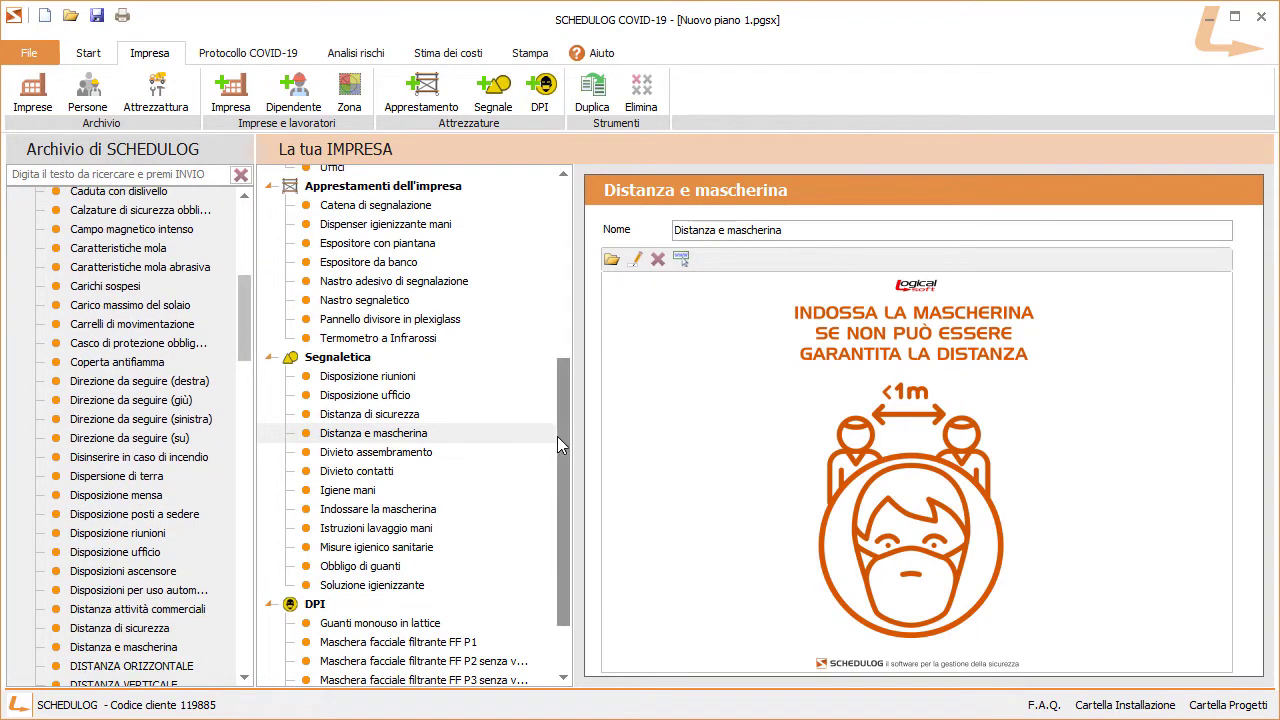
Step: Show the company's Maschera facciale filtrante FF P1 and browse the protective equipment in the archive's DPI folder
drag(560, 445, 557, 485)
click(434, 566)
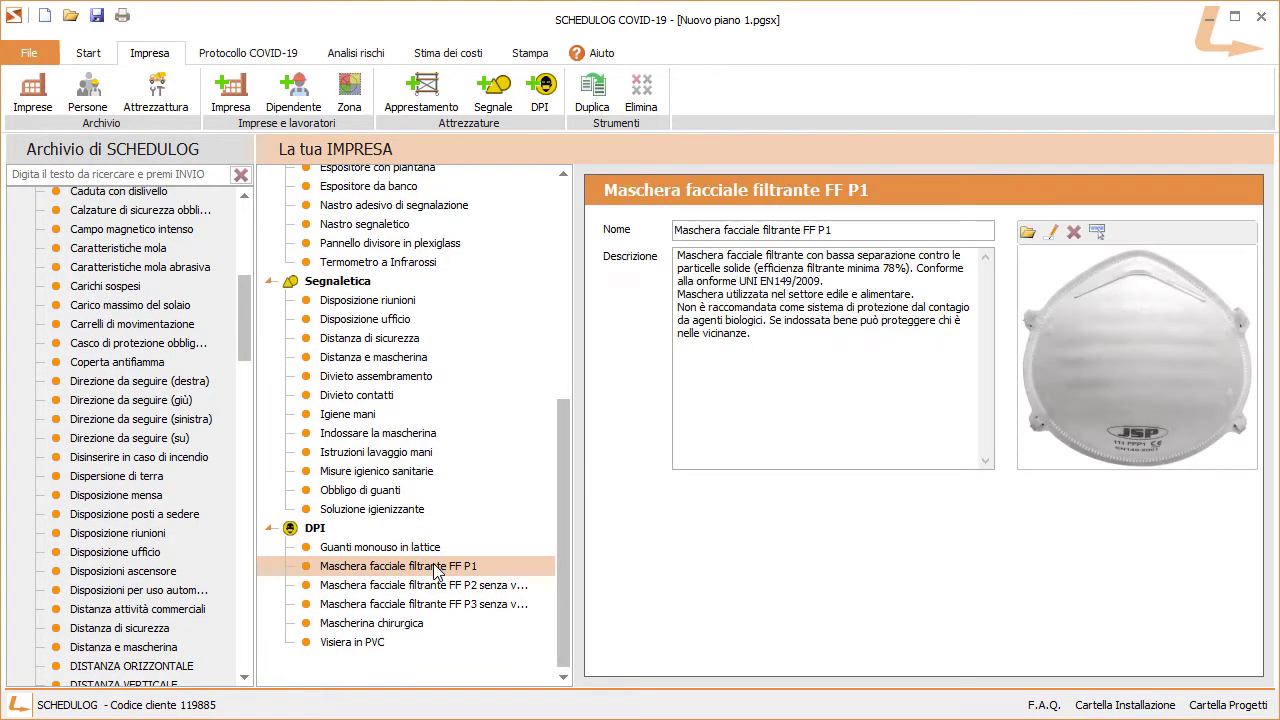
drag(244, 356, 233, 678)
click(17, 647)
scroll(86, 575, down, 4)
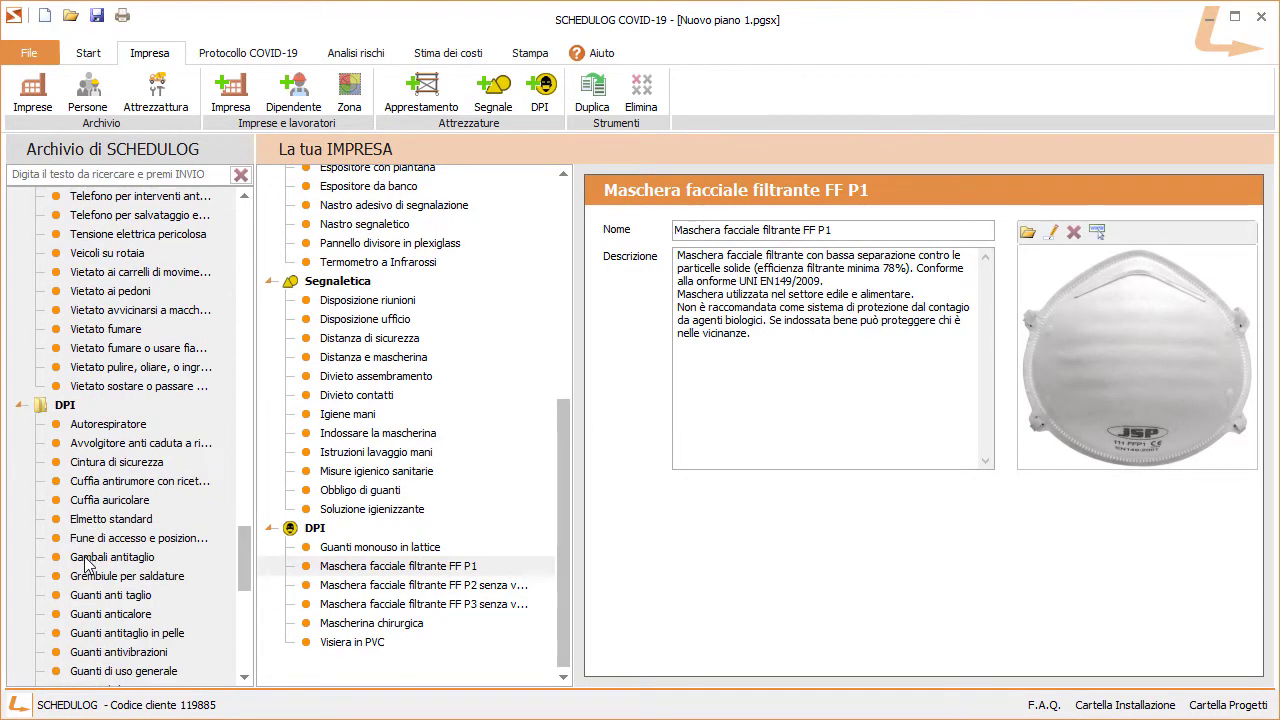
scroll(86, 563, down, 1)
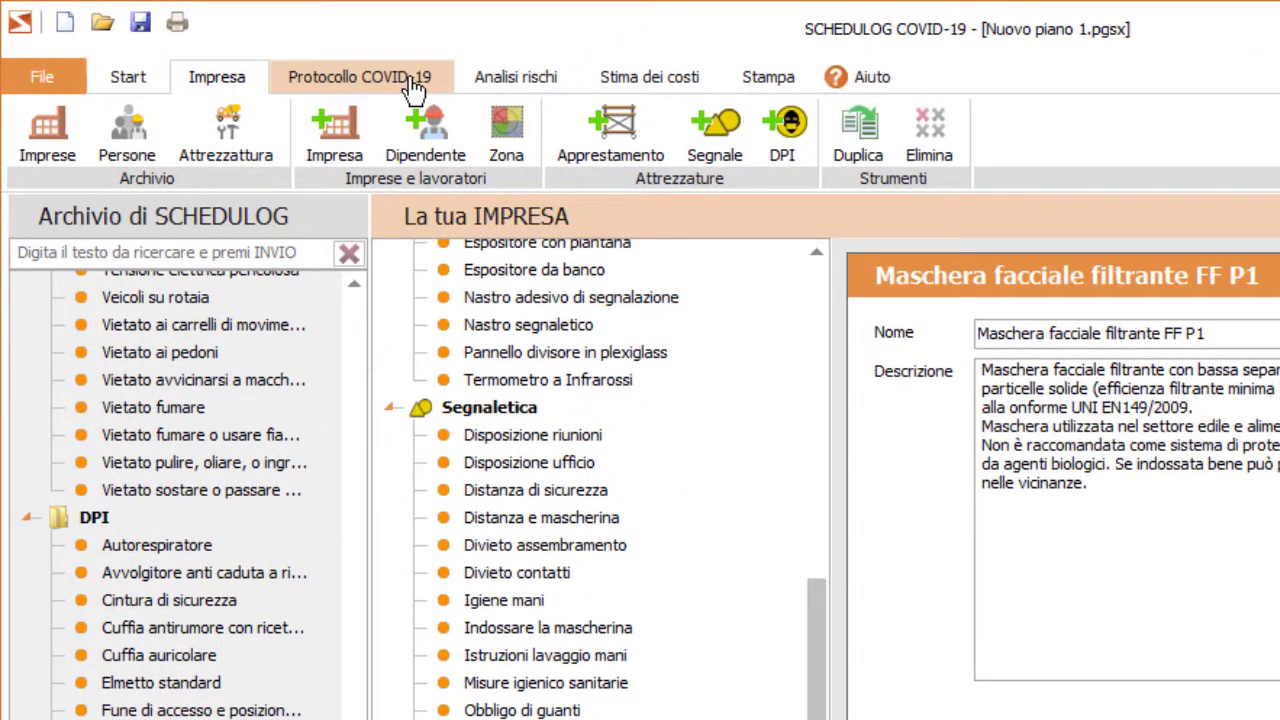
Step: Open the COVID-19 protocol and read the descriptions of Misure igienico sanitarie comuni, Misure di precauzione and Gestione uffici
click(415, 88)
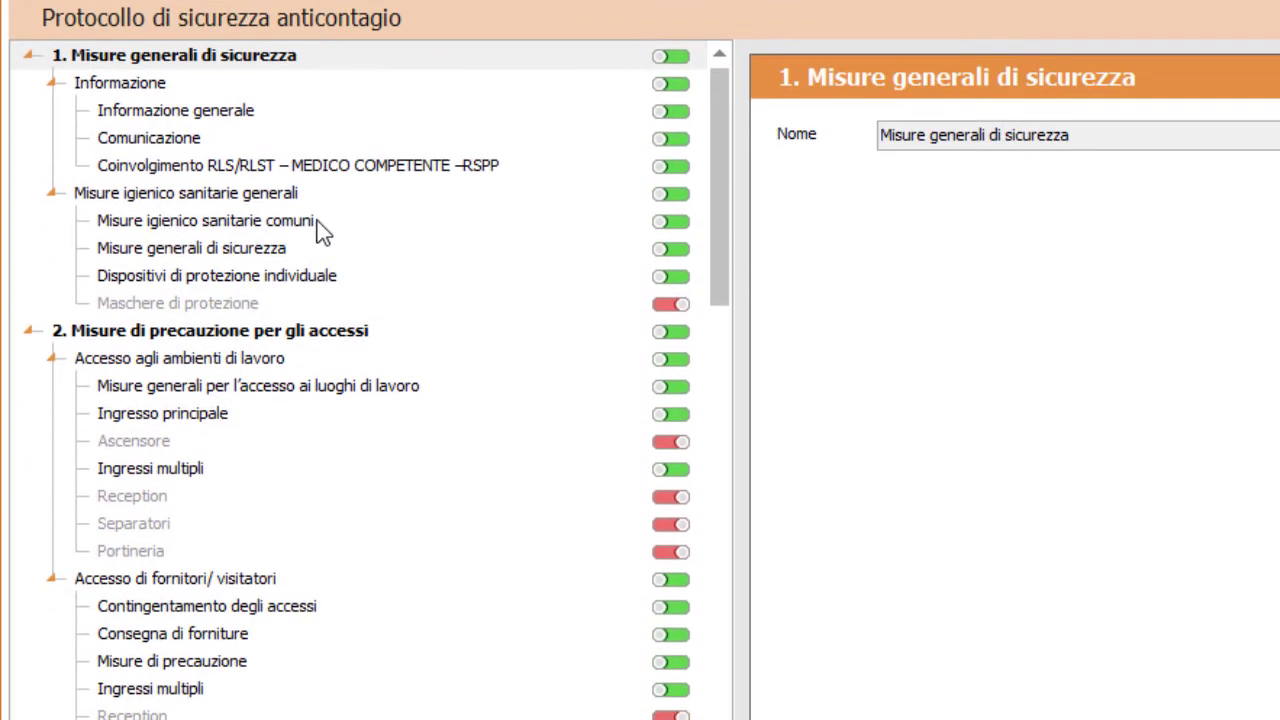
click(331, 392)
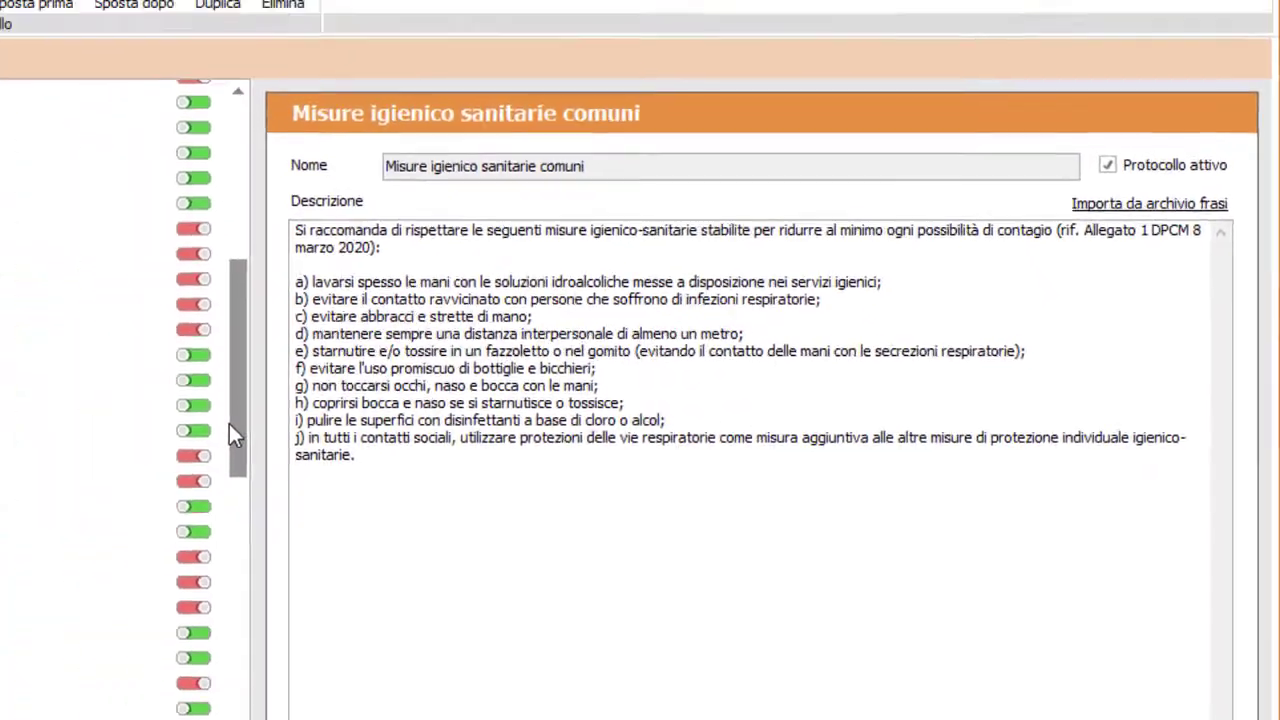
click(140, 237)
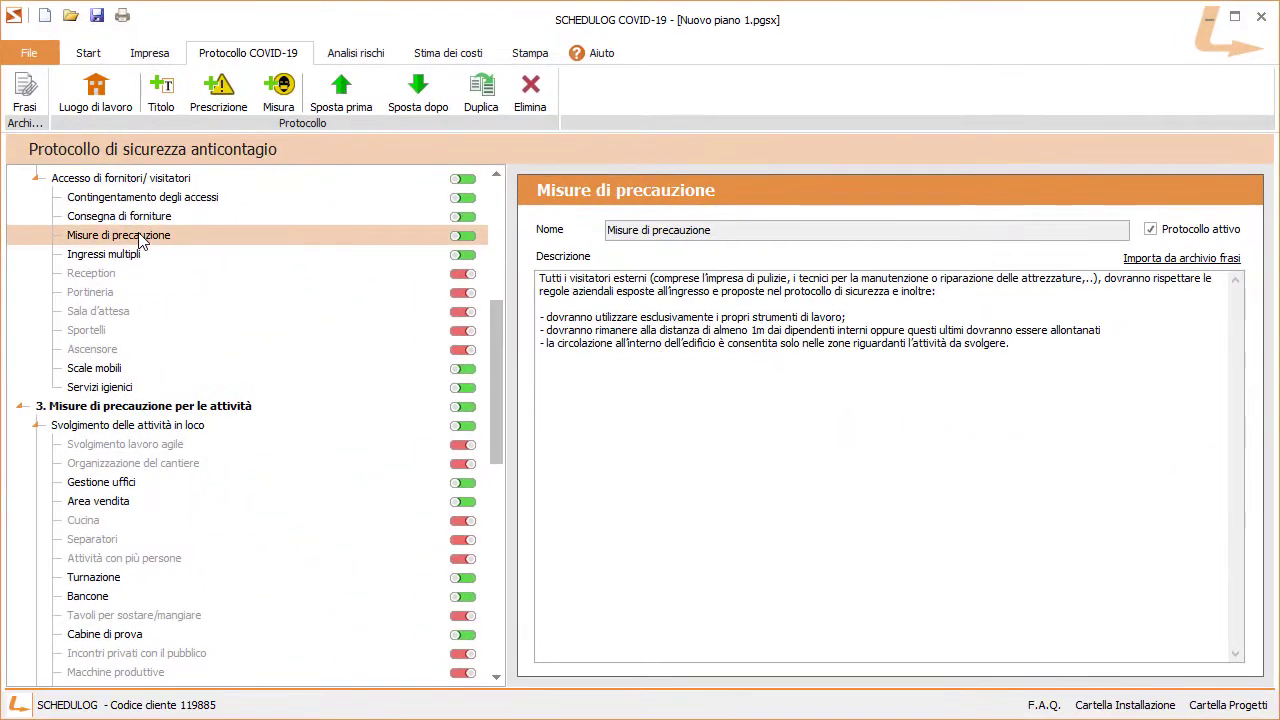
click(125, 486)
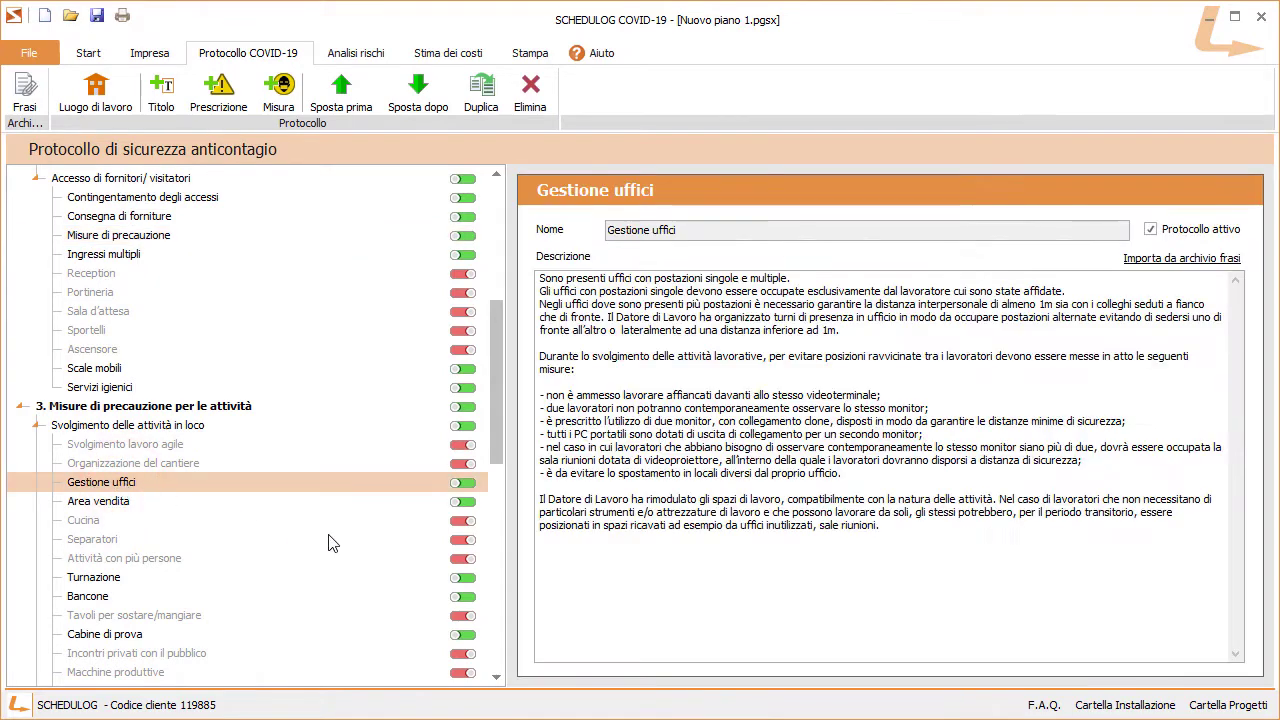
click(905, 543)
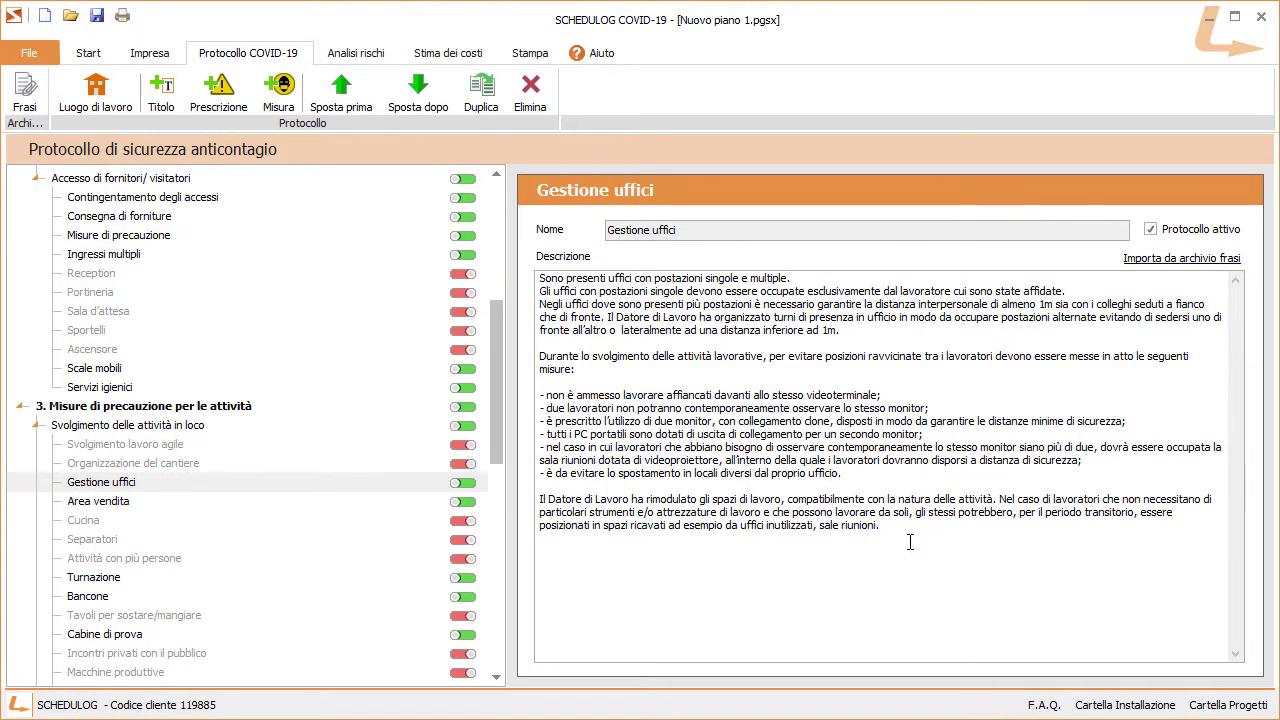
drag(905, 541, 592, 304)
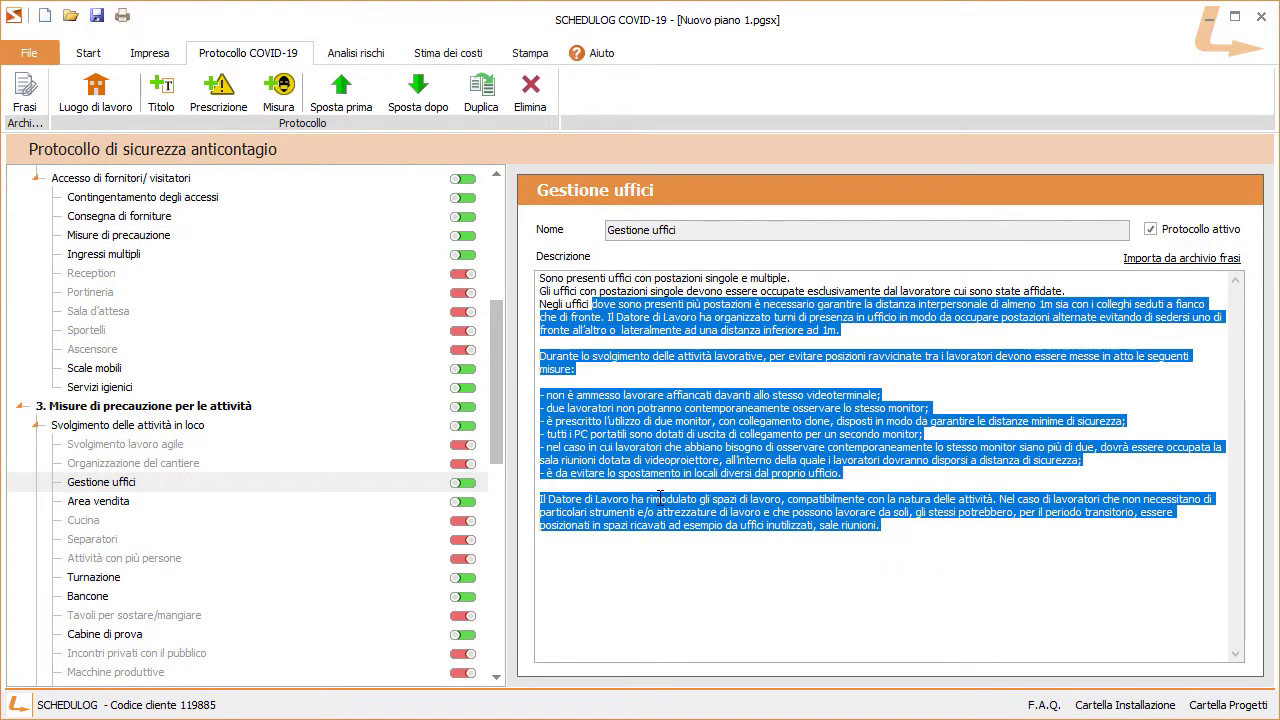
click(763, 567)
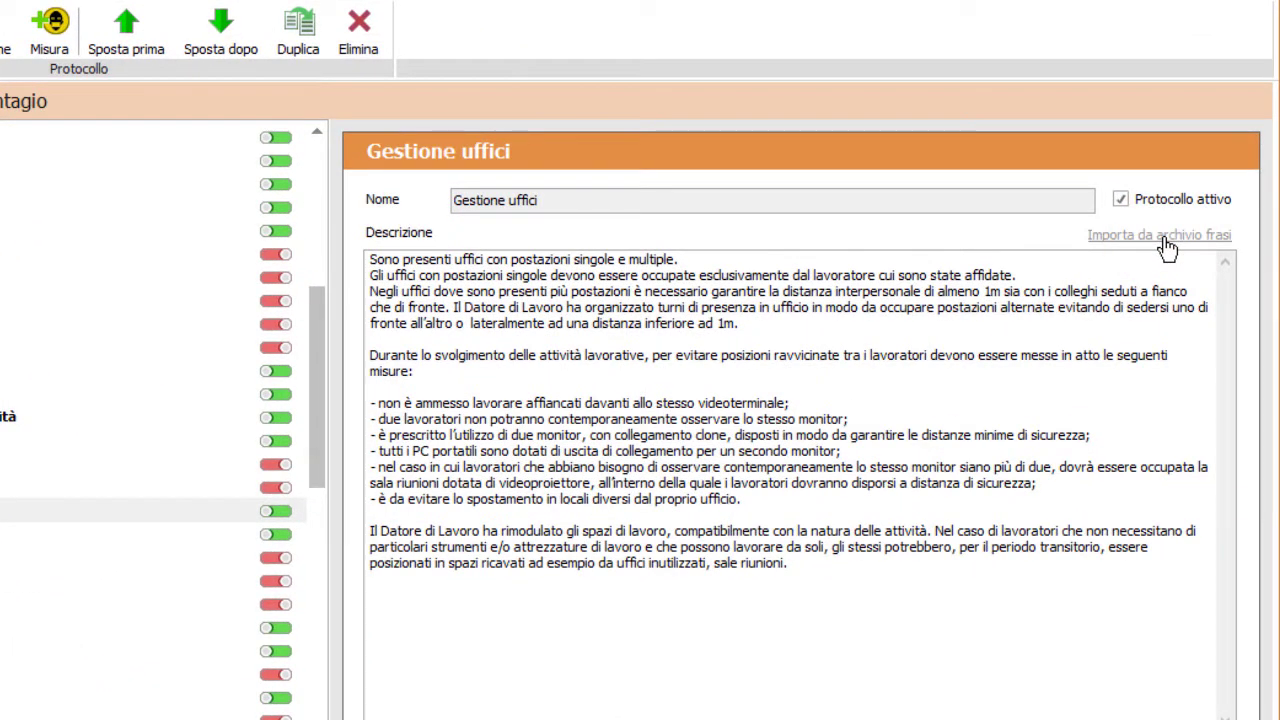
Step: Browse the phrase archive from Gestione uffici, highlight Ingresso principale - Ingresso su vano scala comune, and close it without importing
click(1167, 248)
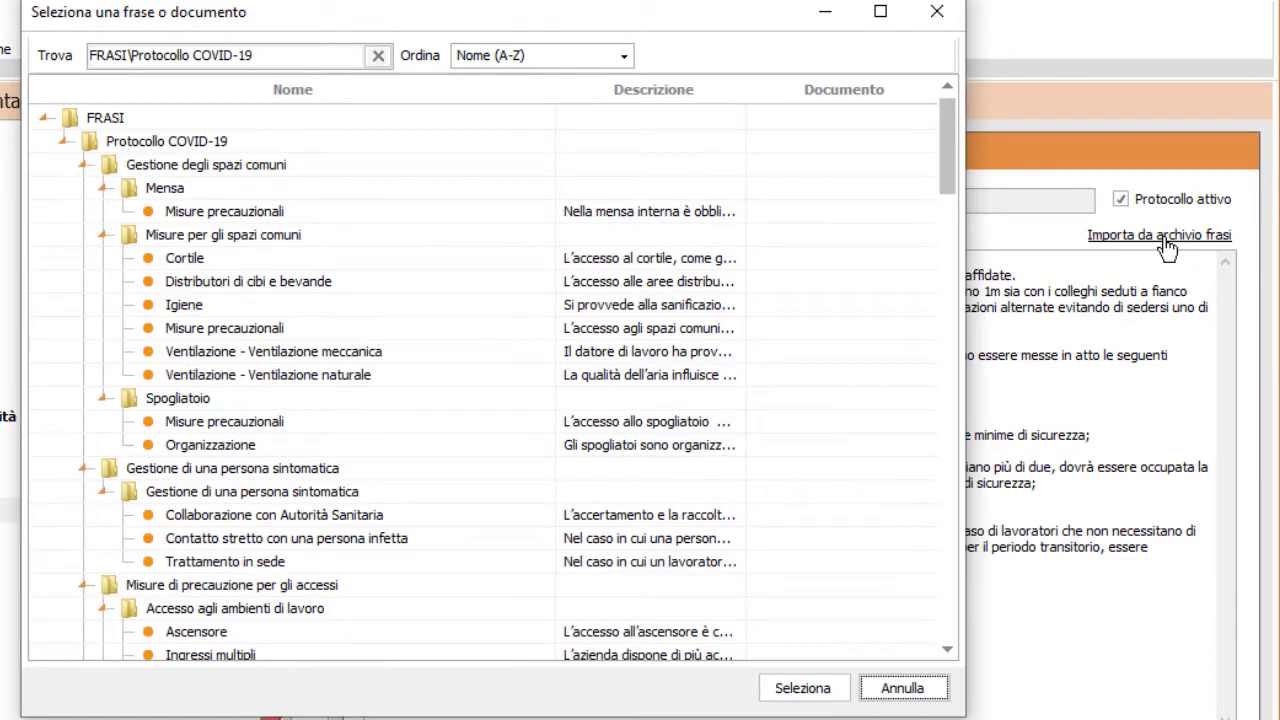
drag(946, 174, 951, 256)
click(414, 317)
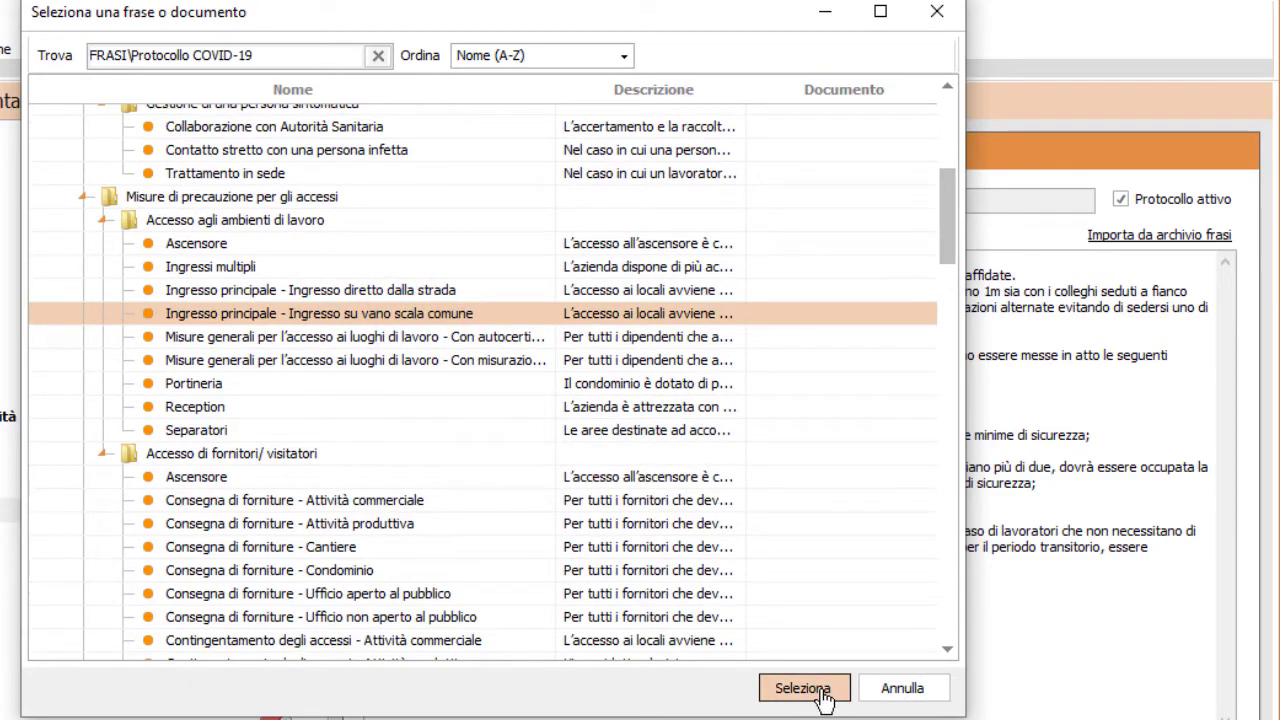
click(900, 694)
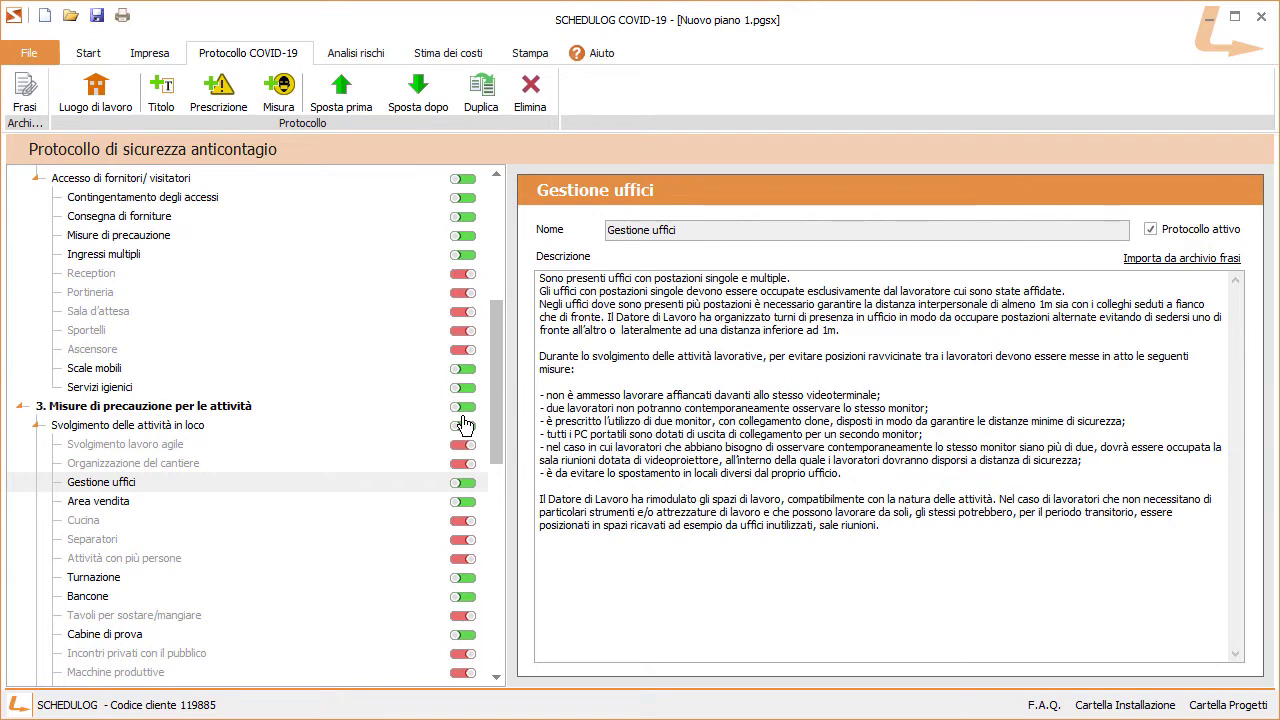
Step: Show the Cabine di prova measure under the on-site activities and switch it off and back on
drag(496, 405, 494, 442)
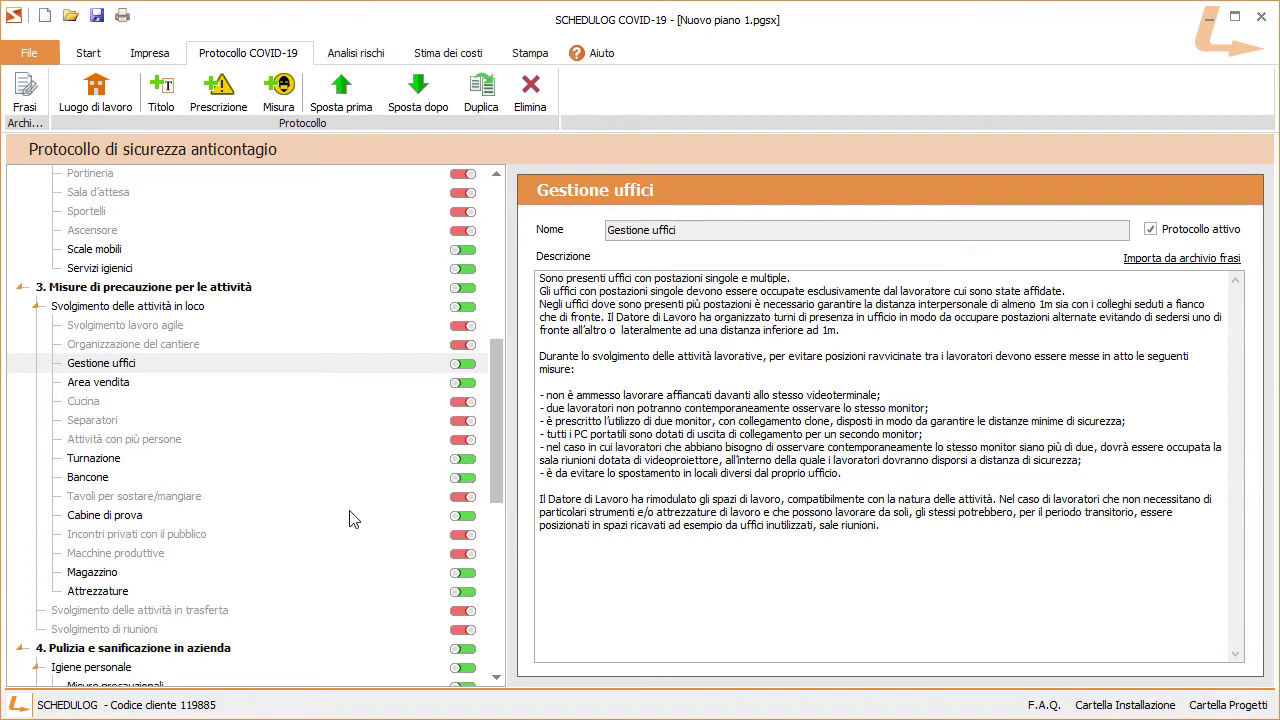
click(139, 522)
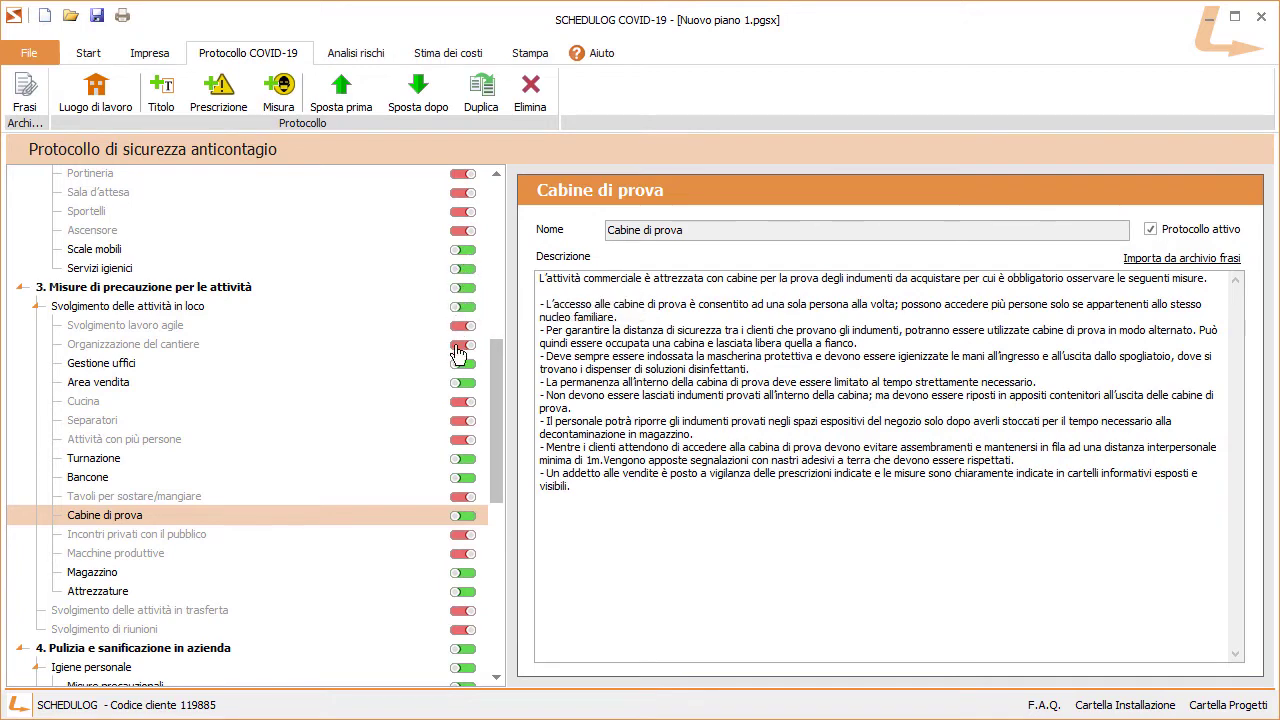
click(464, 517)
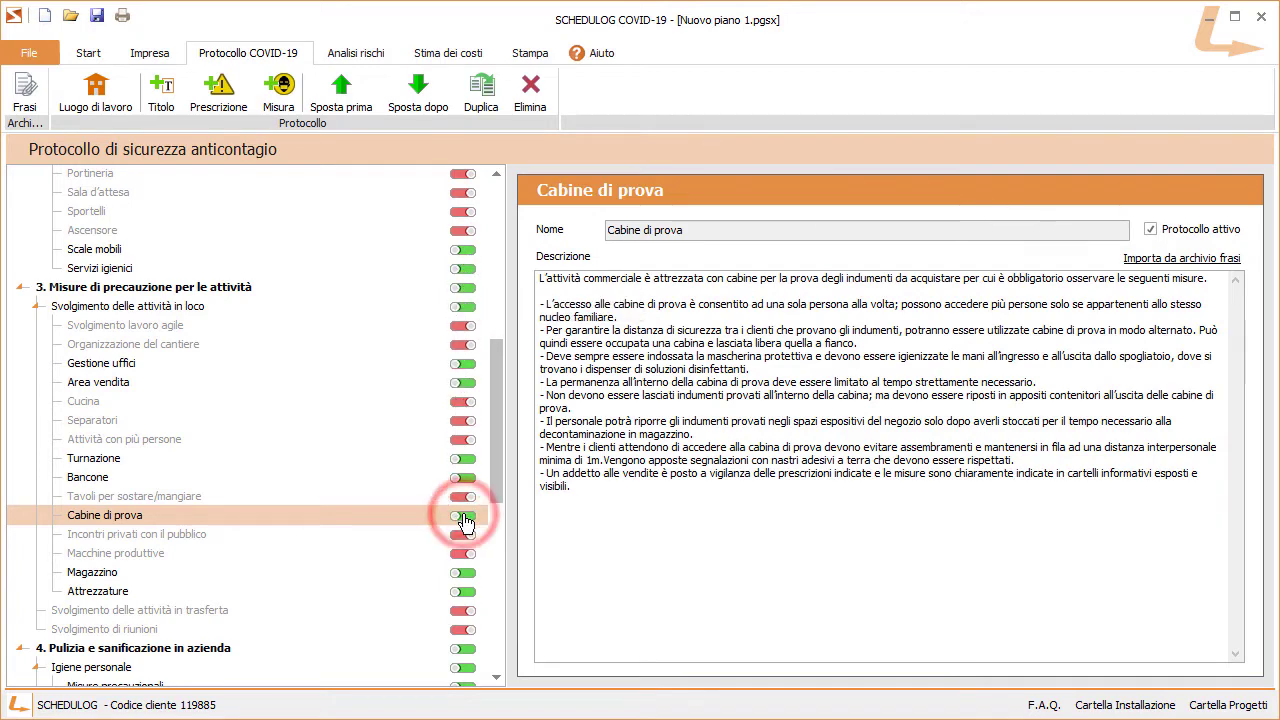
click(465, 518)
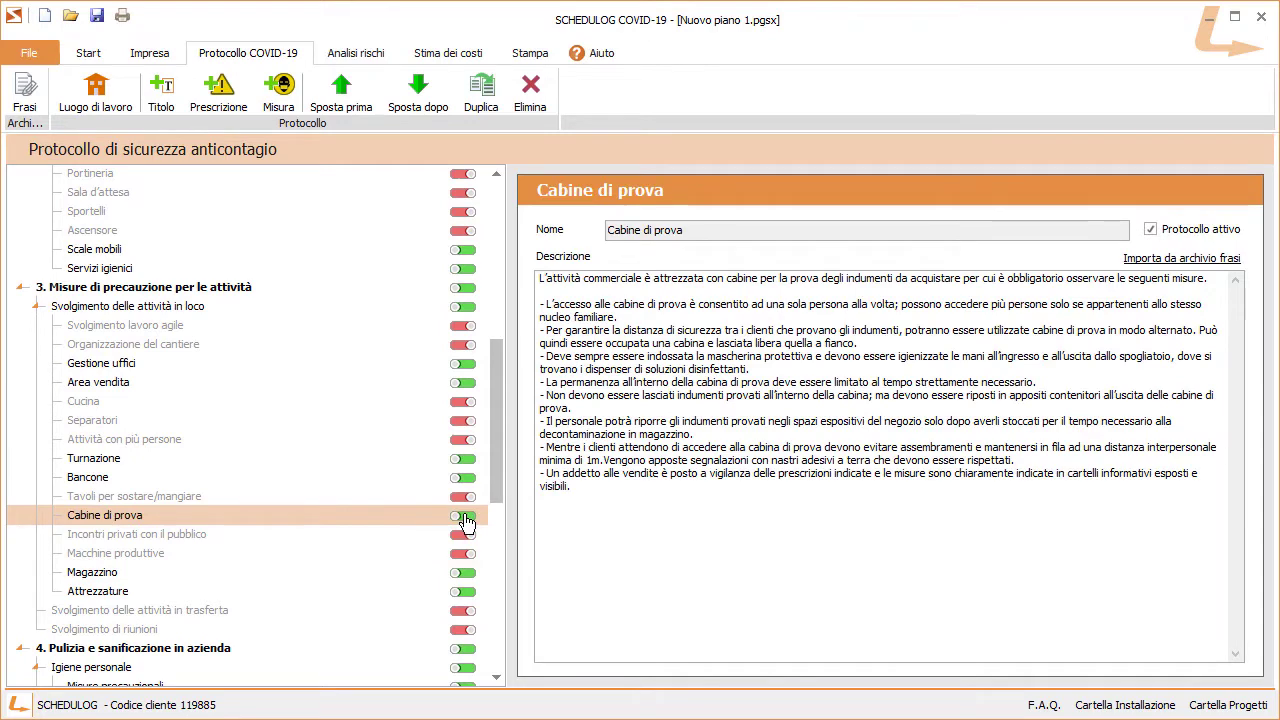
click(466, 519)
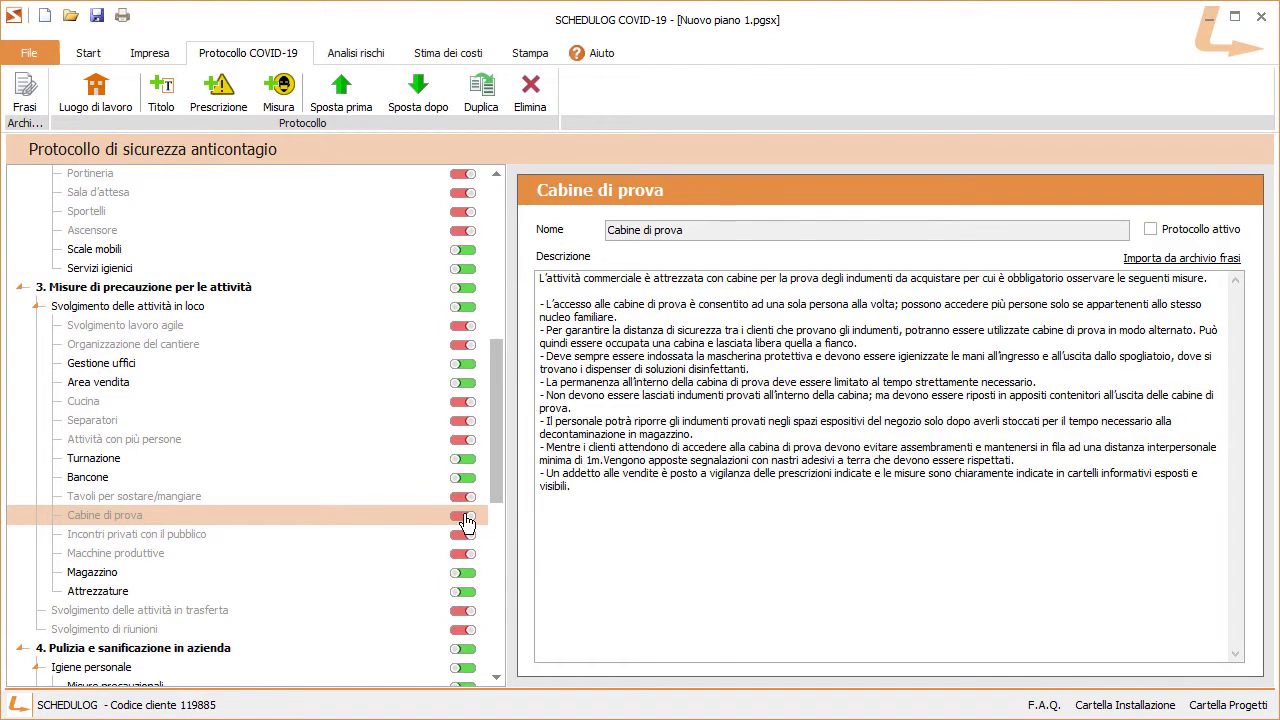
click(466, 519)
Step: Compile the plan document in the system word processor with the cover, protocol and measures, protective equipment list and attachments
click(549, 60)
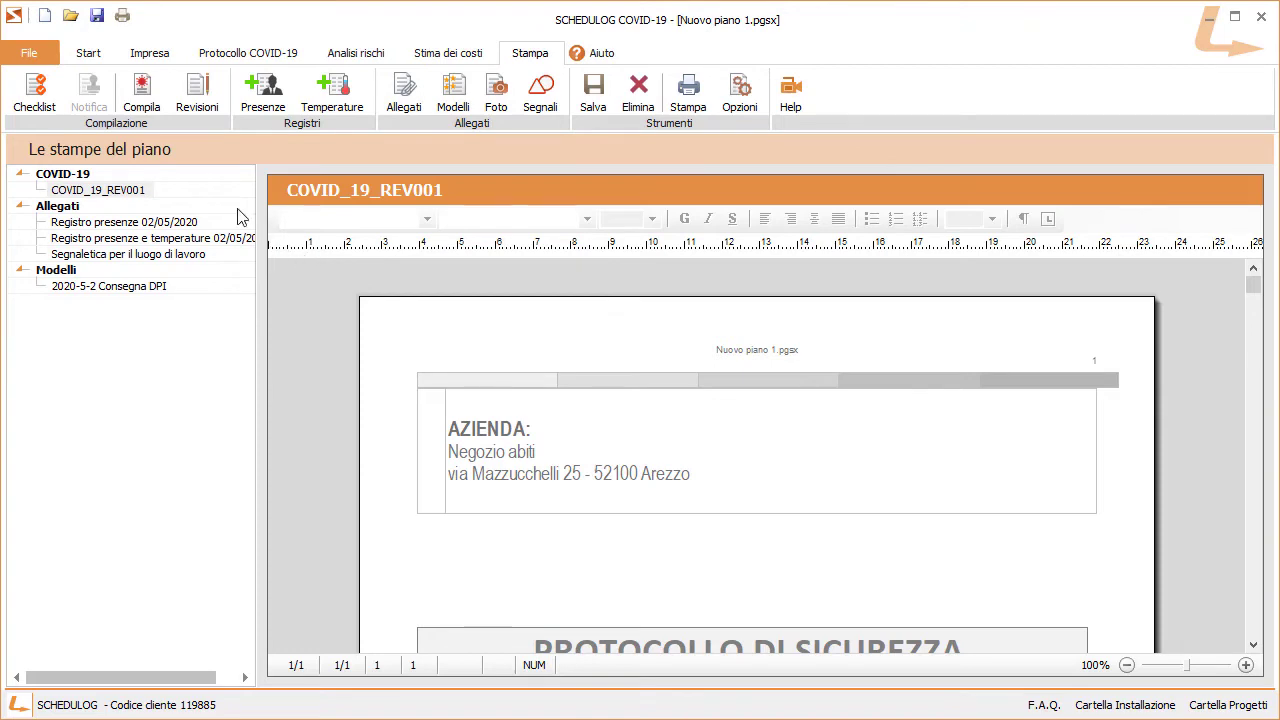
click(141, 100)
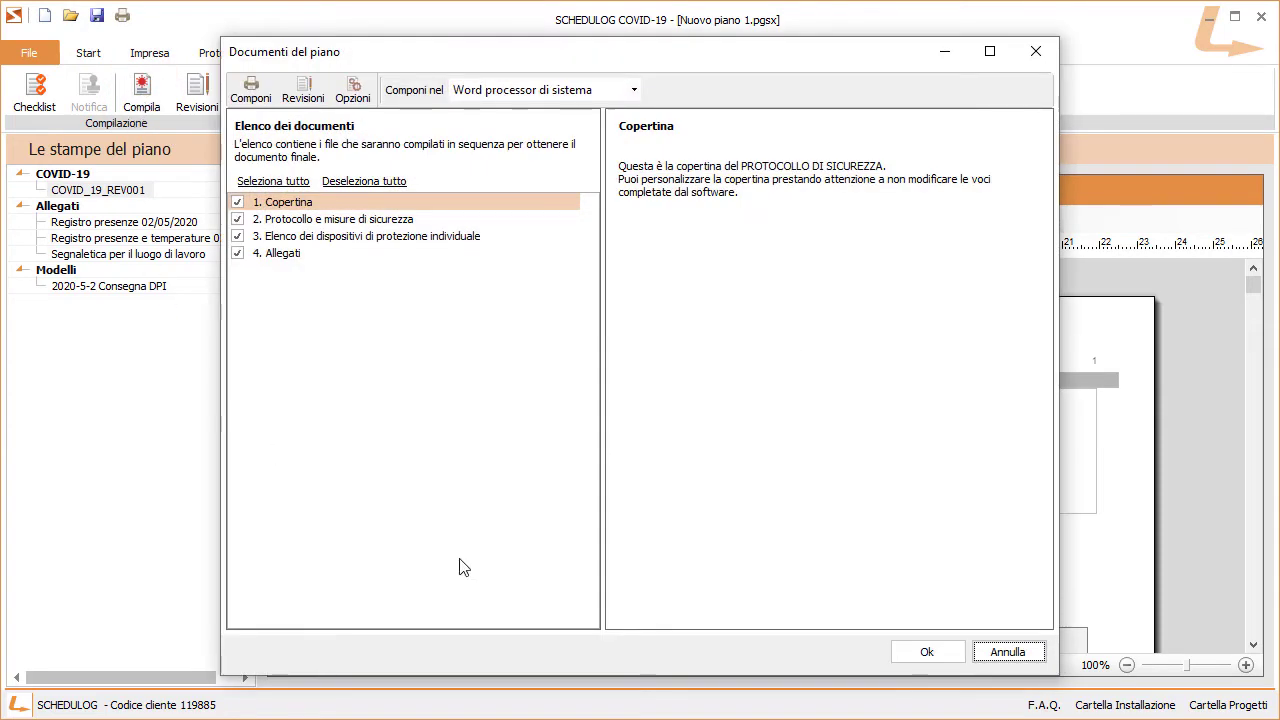
click(927, 653)
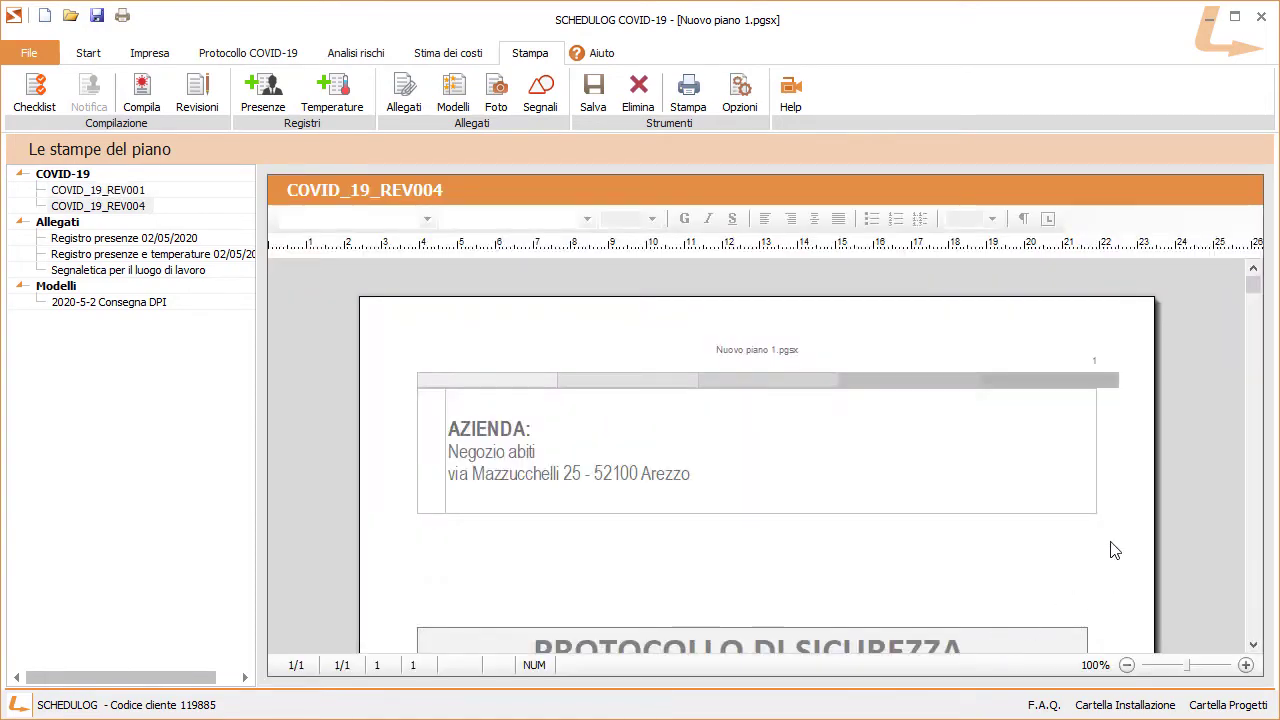
mouse_move(1256, 287)
mouse_down()
mouse_move(1252, 330)
mouse_move(1252, 285)
mouse_up()
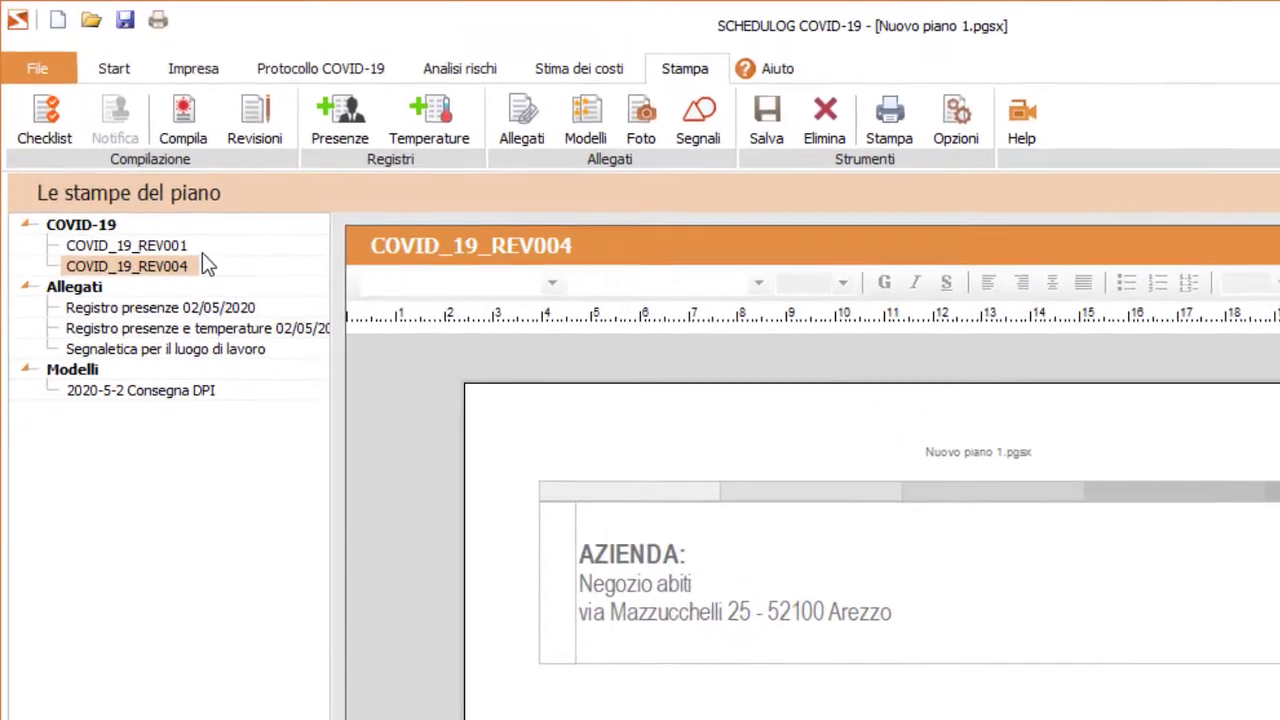
Step: Preview the presence register, temperature register and workplace signage attachments, and open the COVID_19_REV004 document in Microsoft Word
click(200, 312)
click(203, 333)
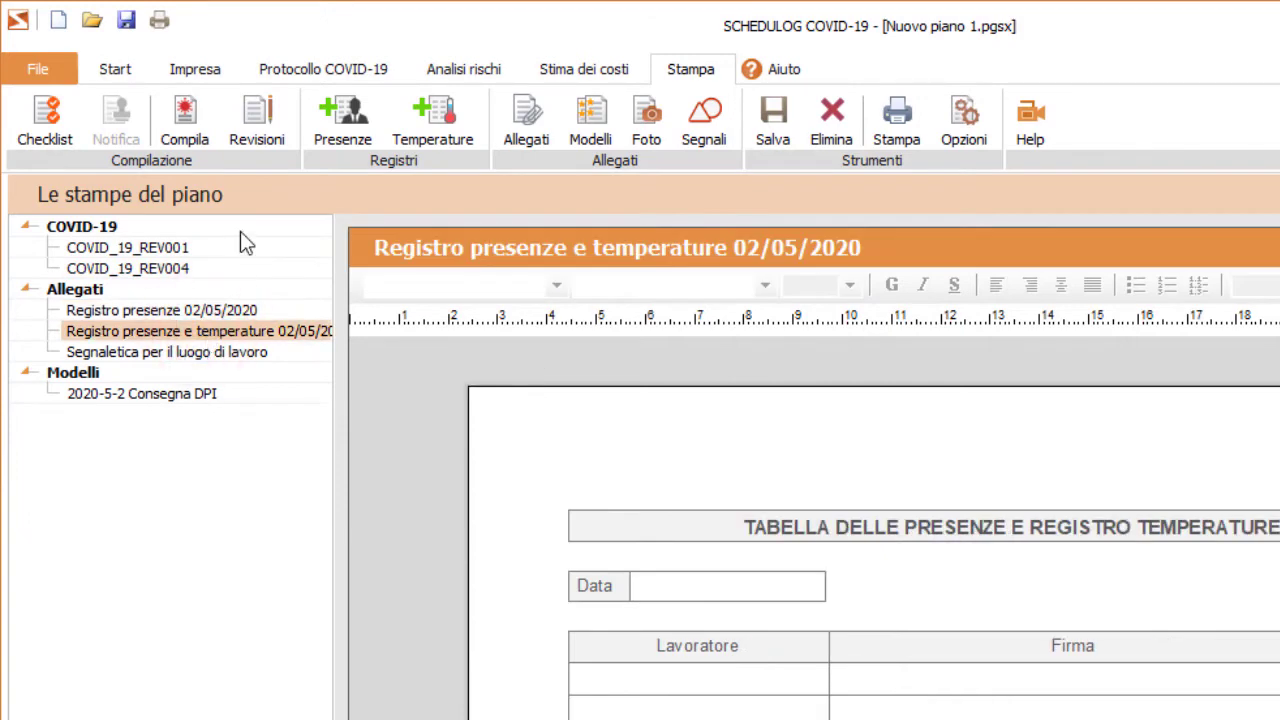
click(227, 355)
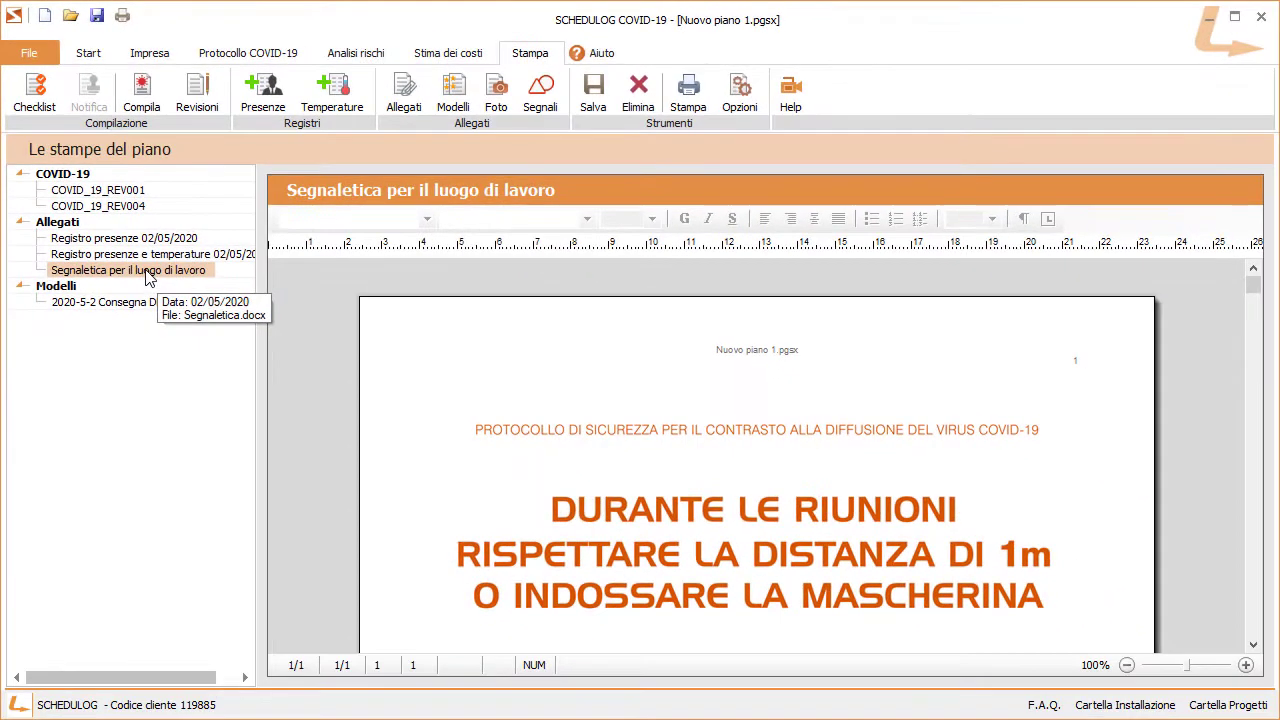
click(150, 256)
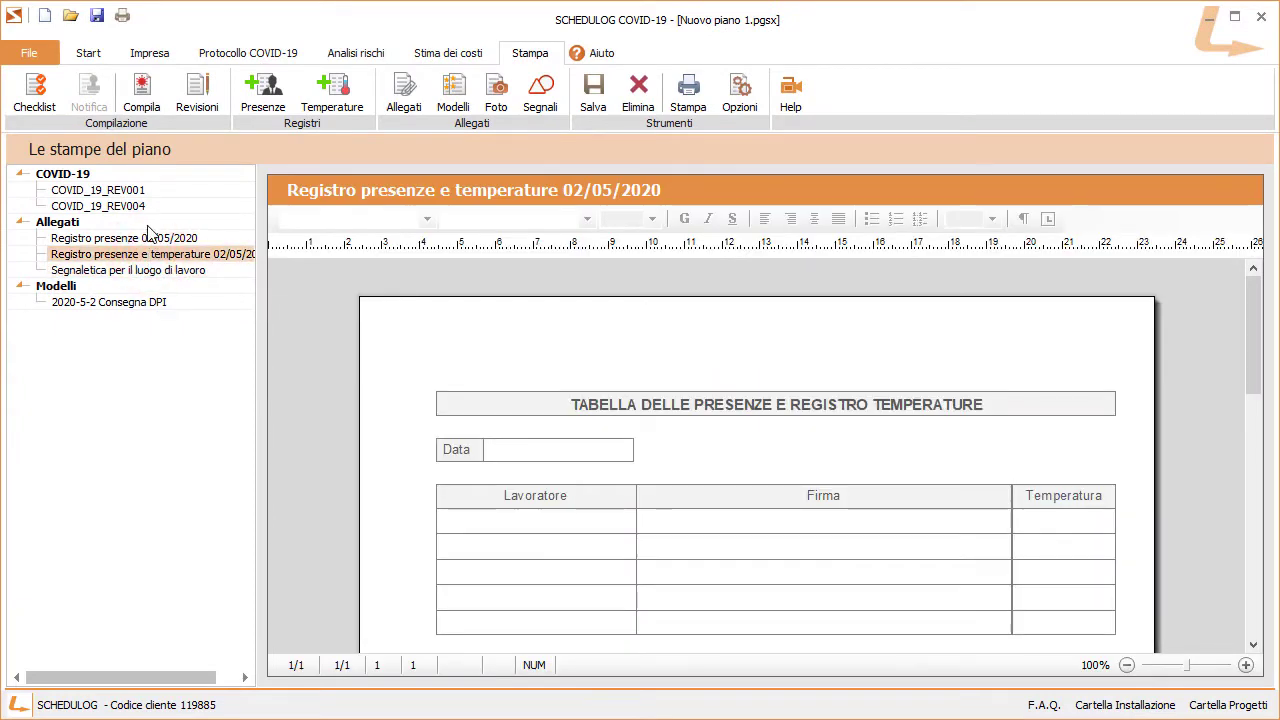
click(128, 208)
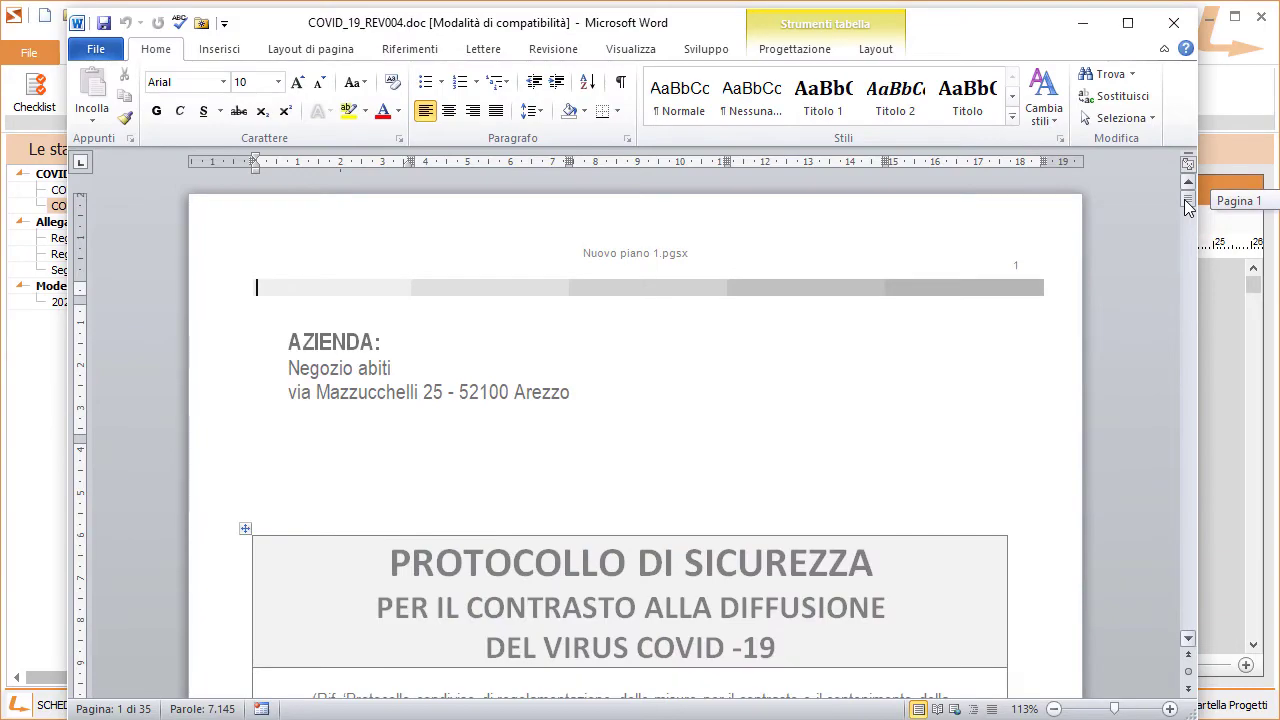
Step: Look through the first pages of the COVID_19_REV004 document
drag(1187, 205, 1190, 241)
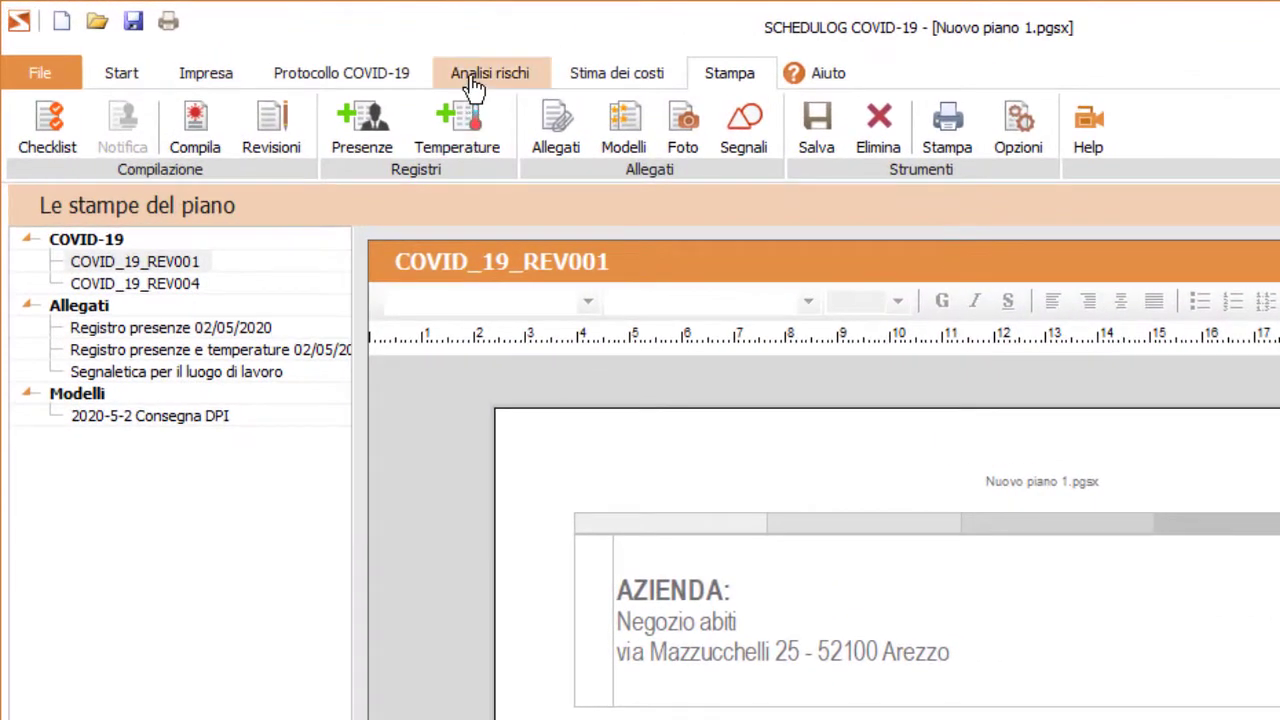
Step: Back in SCHEDULOG, add a COVID-19 contagion risk assessment and set its job role to Addetto vendita
click(344, 59)
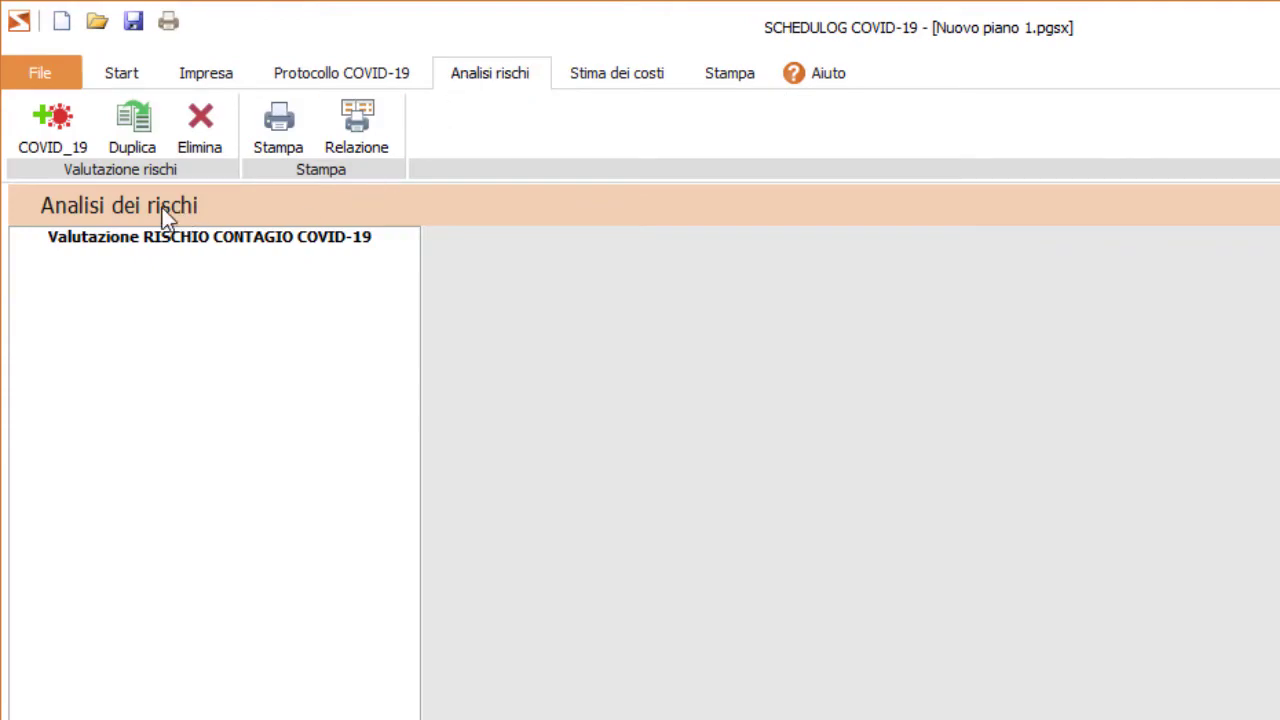
click(23, 132)
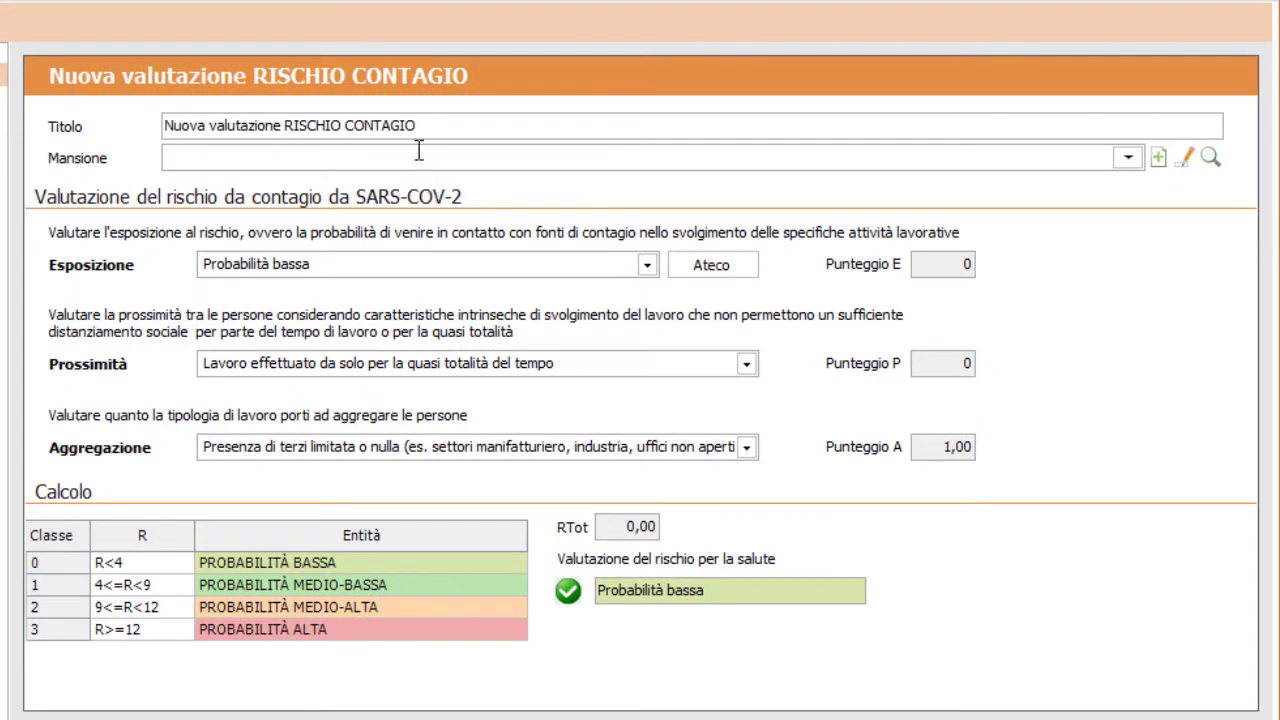
click(416, 155)
text(add)
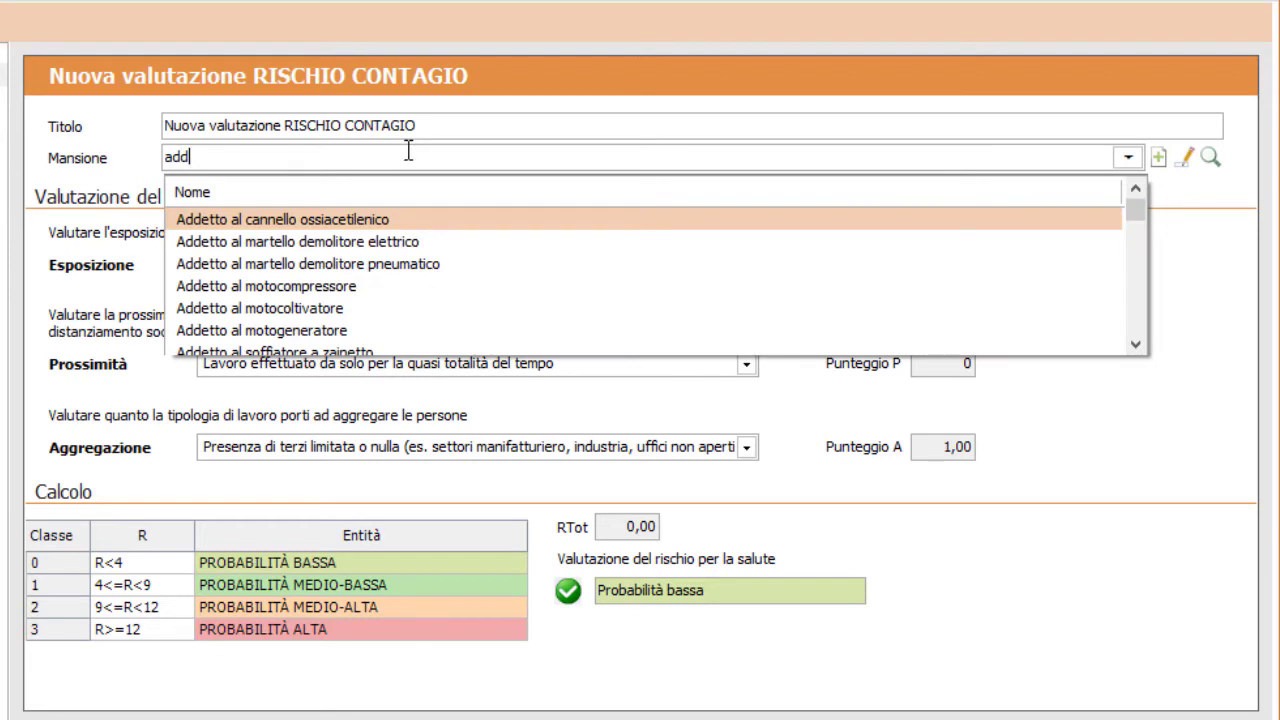
text(etto ven)
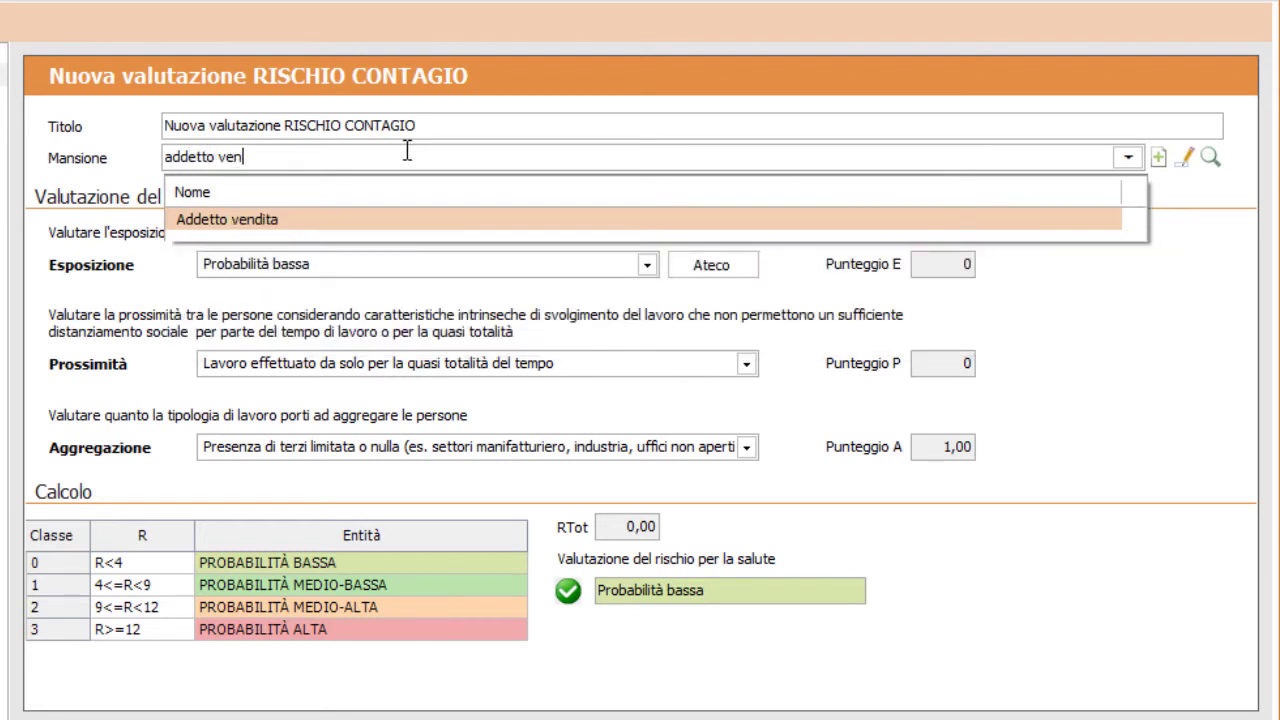
click(343, 217)
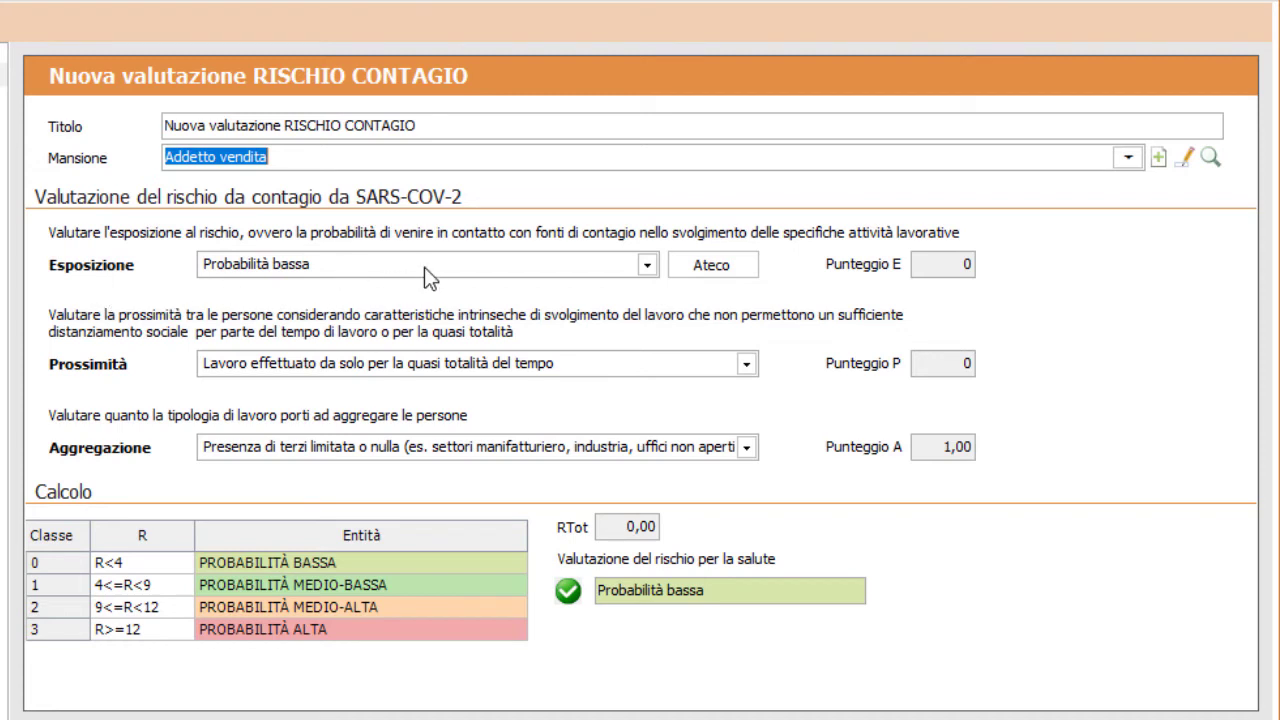
Step: Set the exposure from Ateco code 47, COMMERCIO AL DETTAGLIO (excluding motor vehicles and motorcycles), by searching the code list for "dettaglio"
click(727, 287)
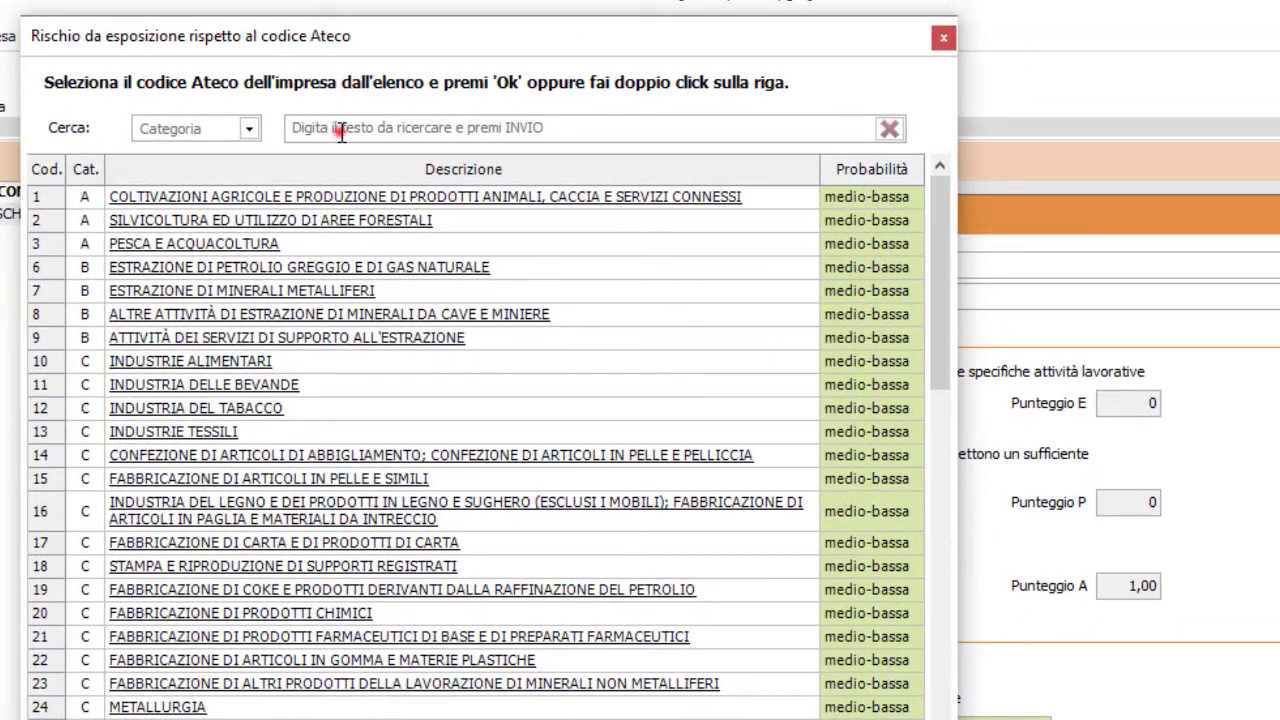
click(324, 119)
text(dettaglio)
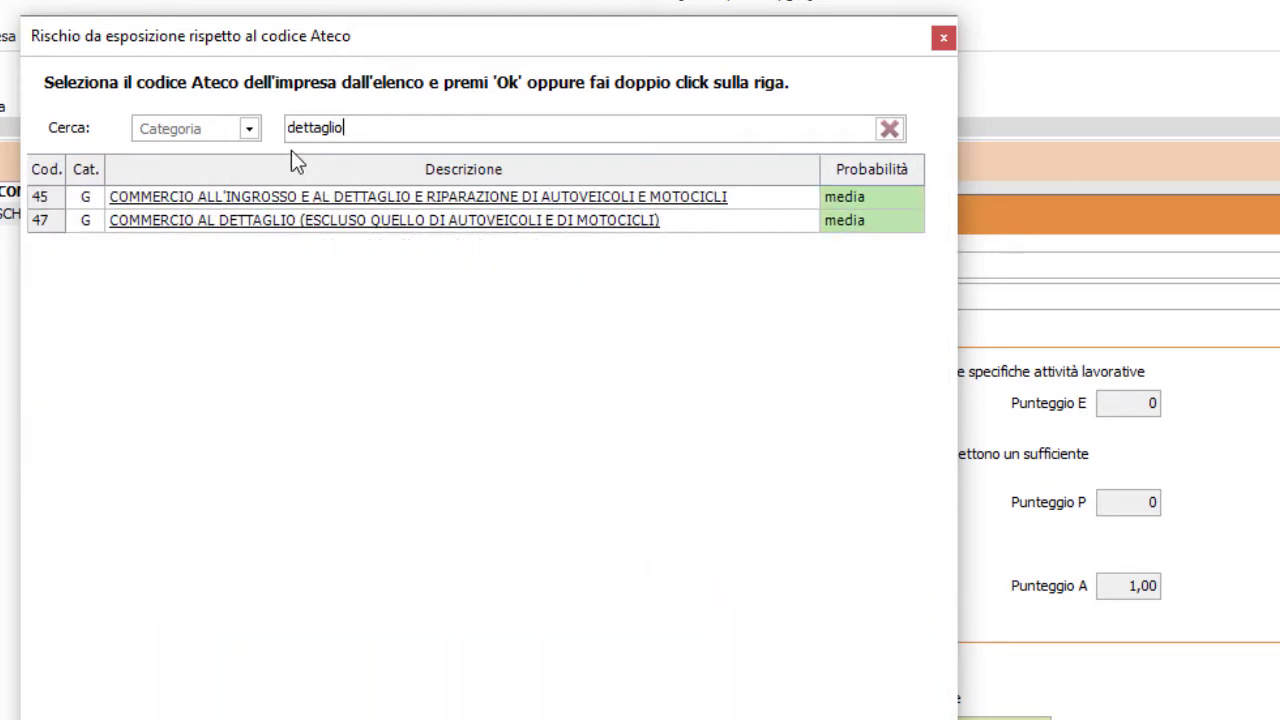
click(252, 216)
double_click(252, 220)
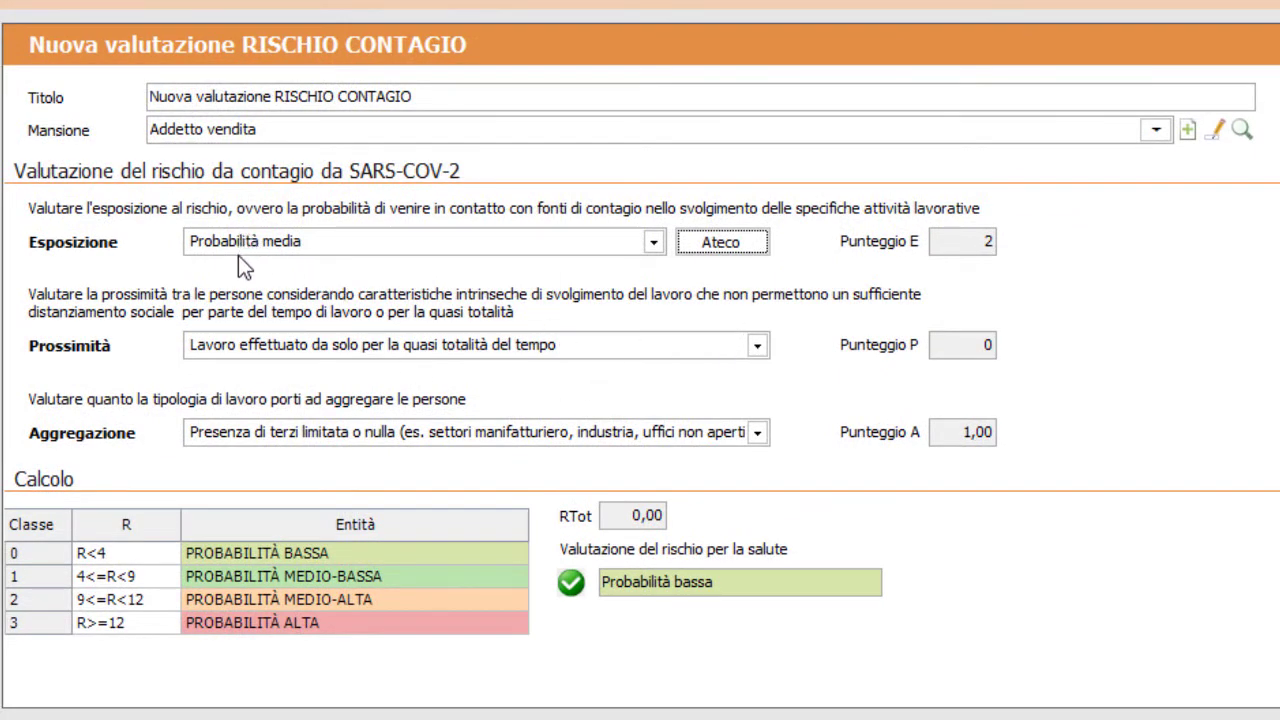
Step: Set Prossimità to shared tasks near others for a non-predominant part of the time and Aggregazione to Presenza intrinseca di terzi ma controllabile organizzativamente
click(758, 346)
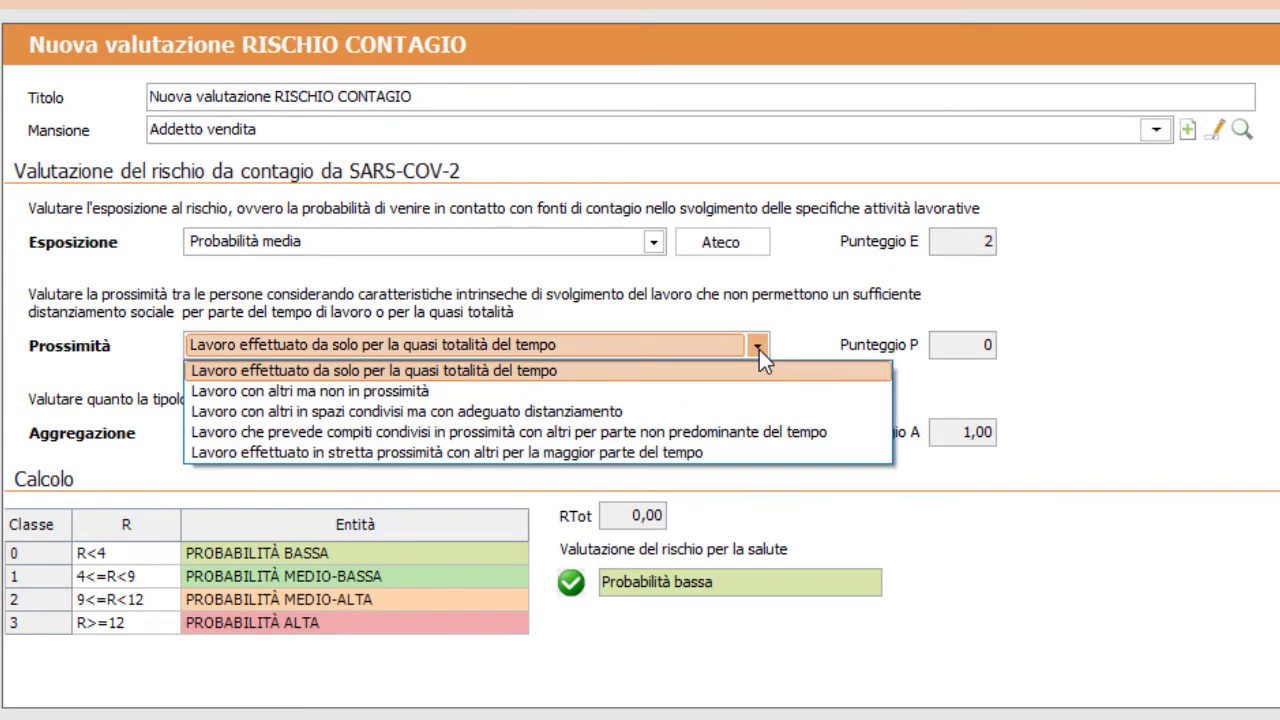
click(739, 438)
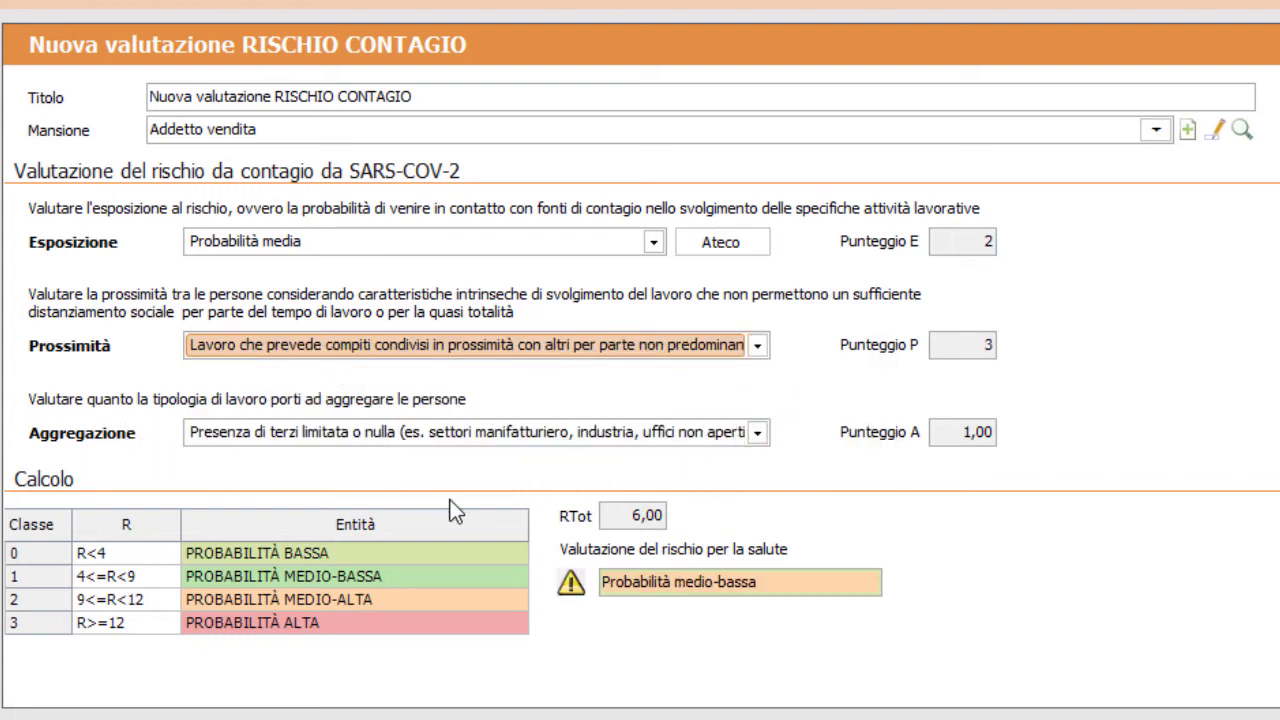
click(531, 438)
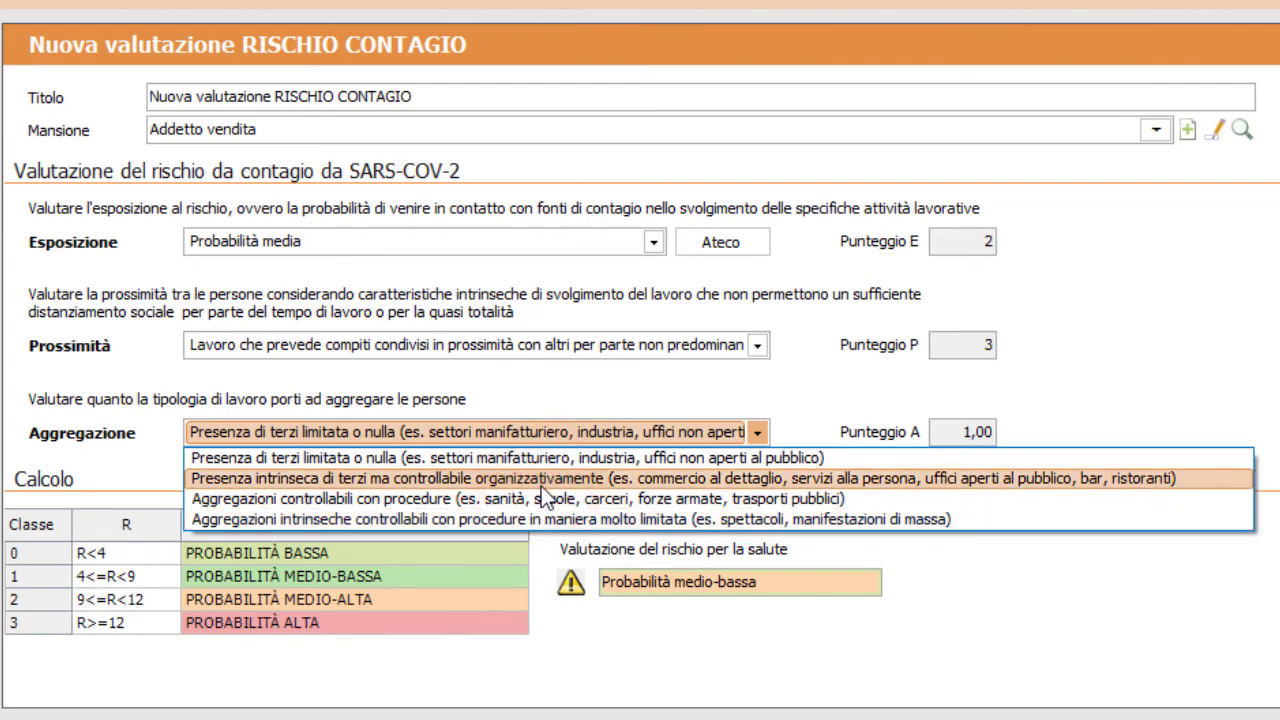
click(541, 486)
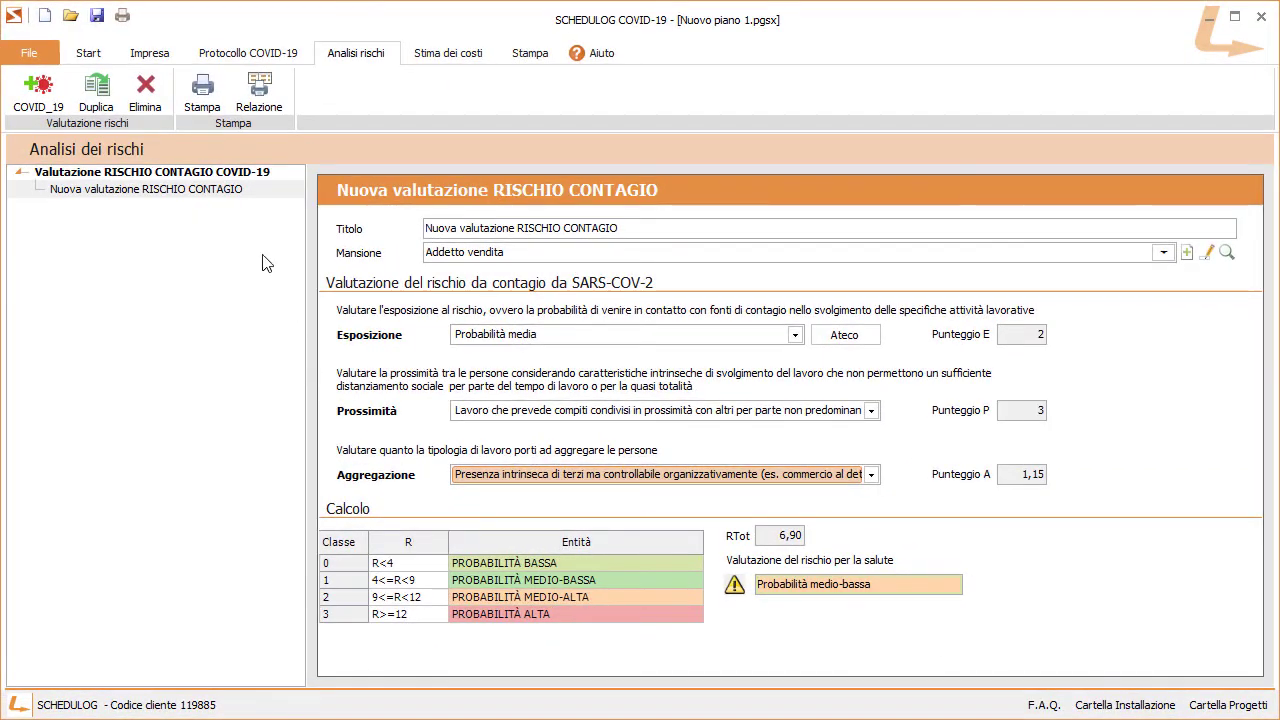
Step: Print the contagion risk assessment to Word for a read-through, and preview its Analisi COVID-19 attachment among the plan's prints
click(214, 107)
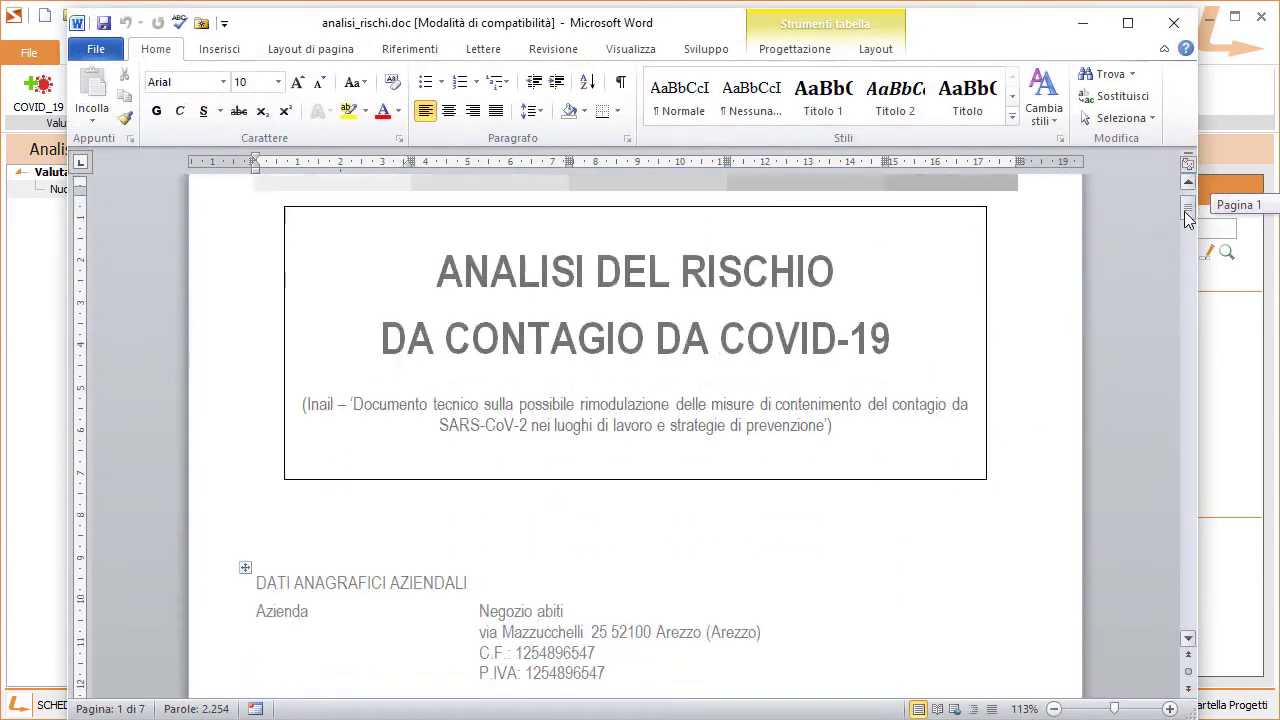
drag(1185, 212, 1193, 409)
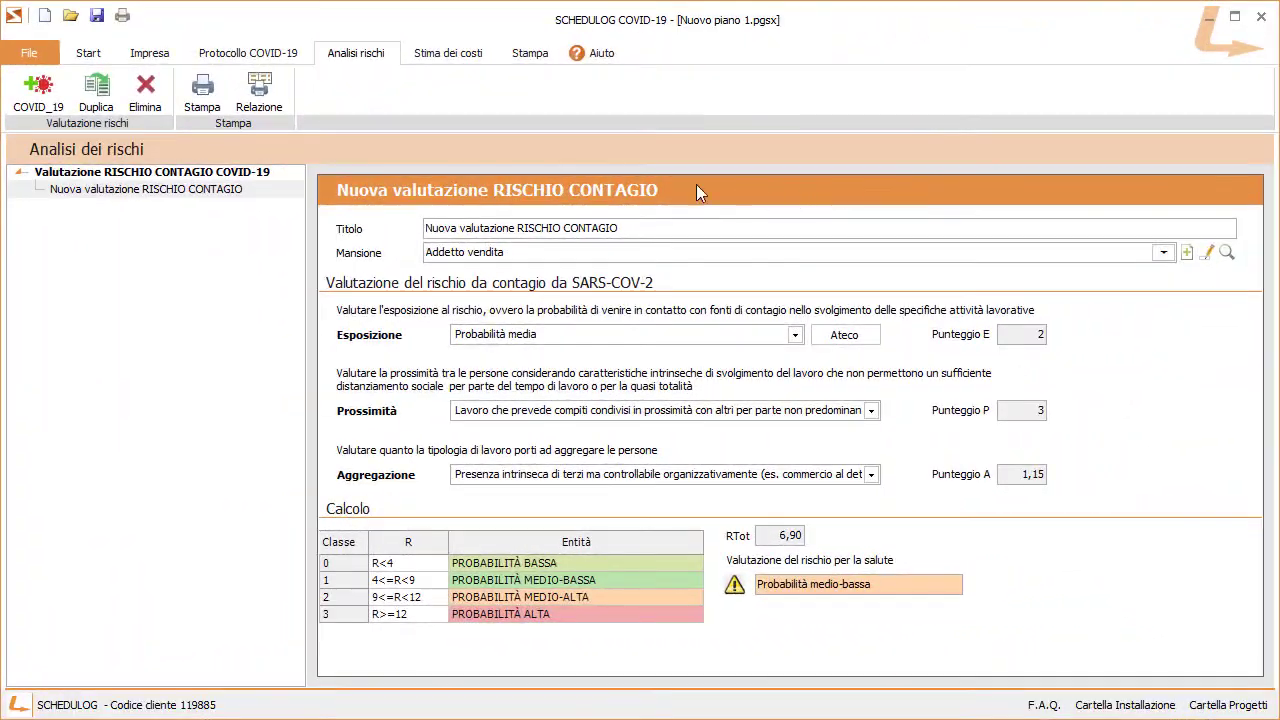
click(530, 55)
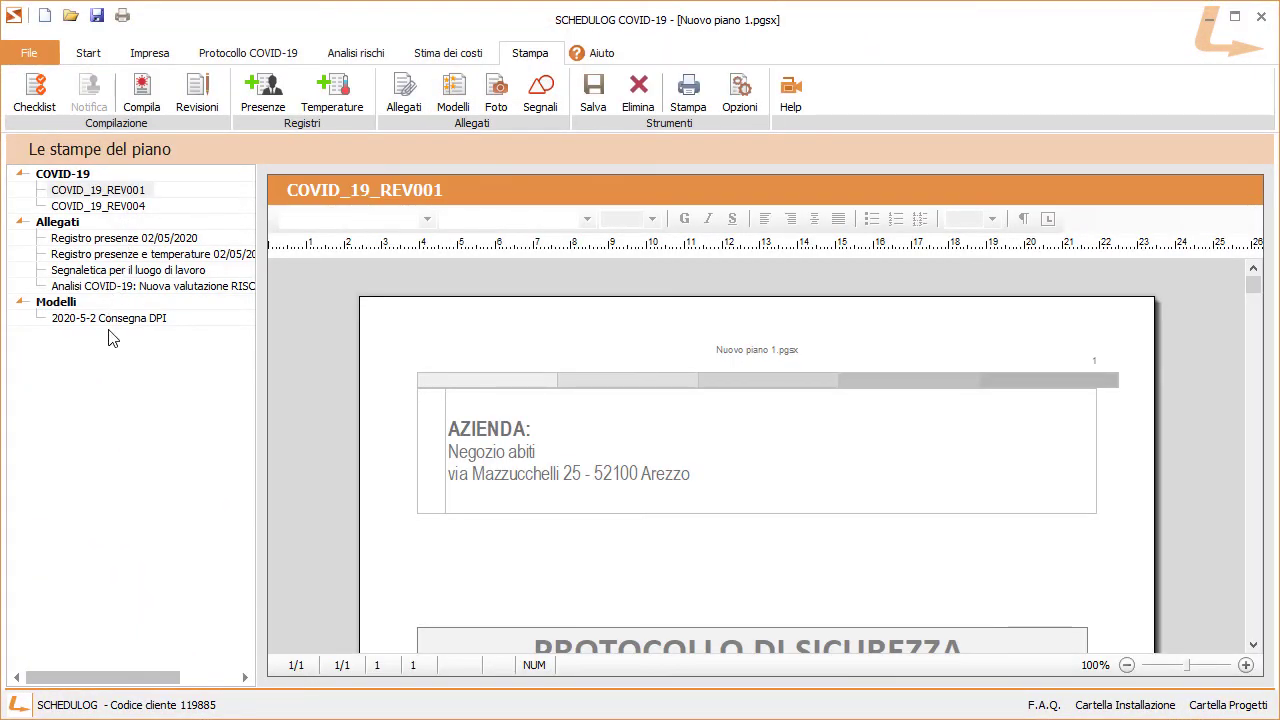
click(150, 287)
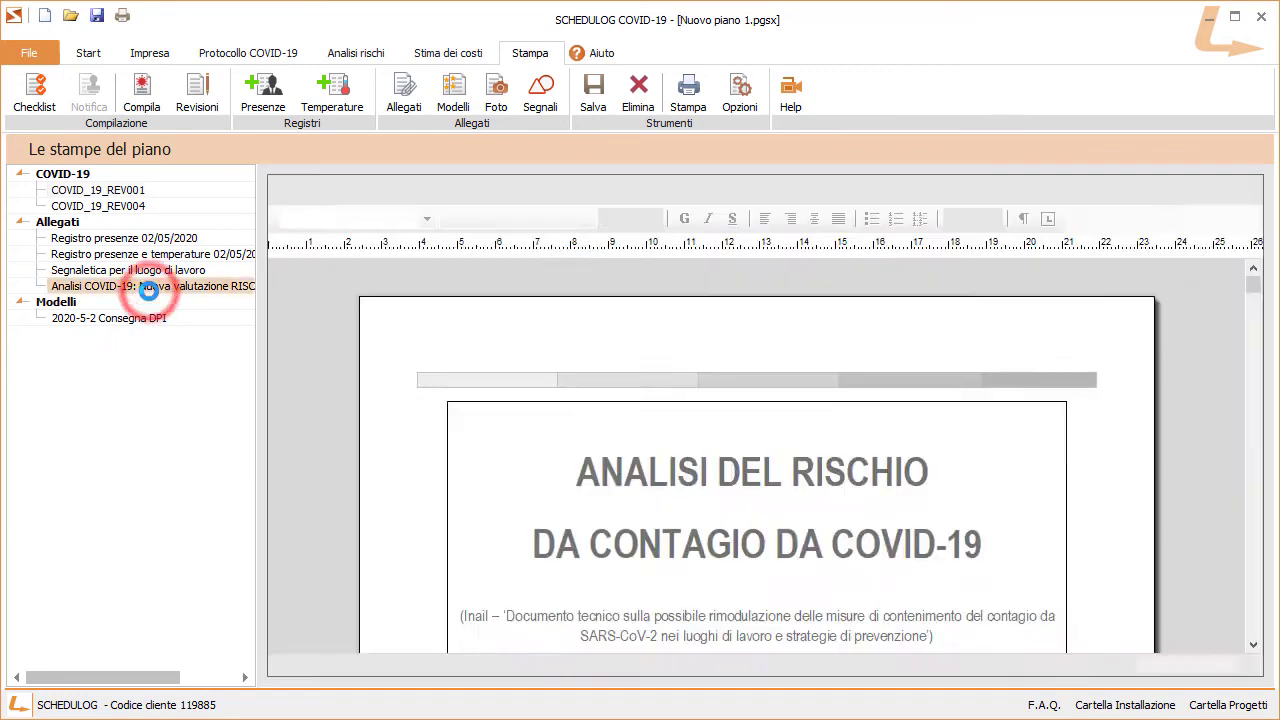